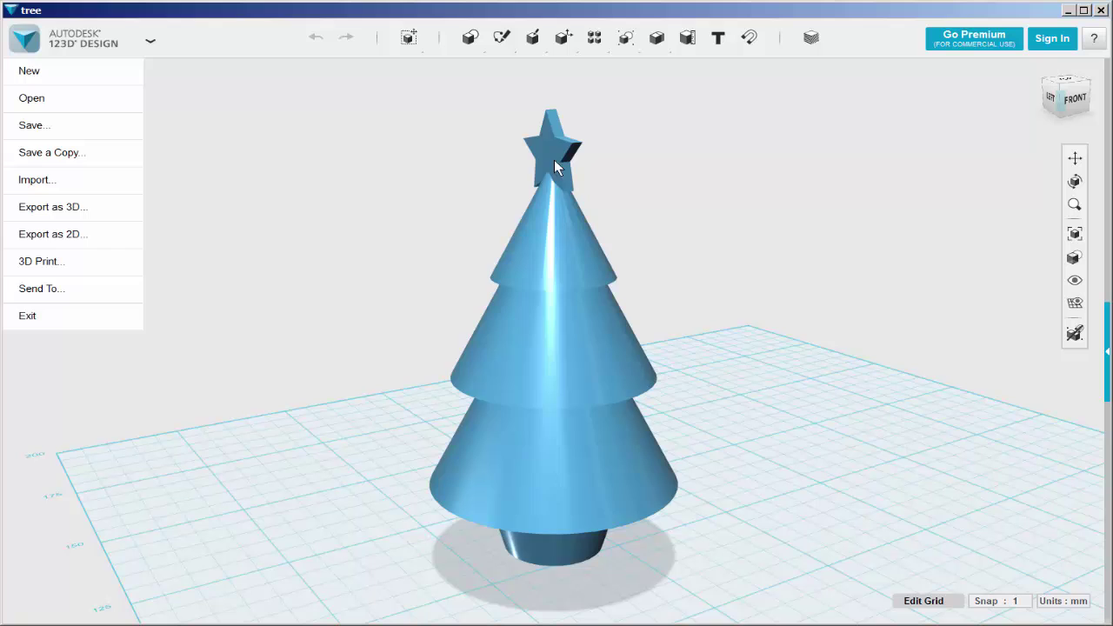
# Select the Christmas tree and orbit around it to a high view over the grid.
pyautogui.click(554, 261)
pyautogui.moveTo(560, 457); pyautogui.dragTo(502, 380, button='right')
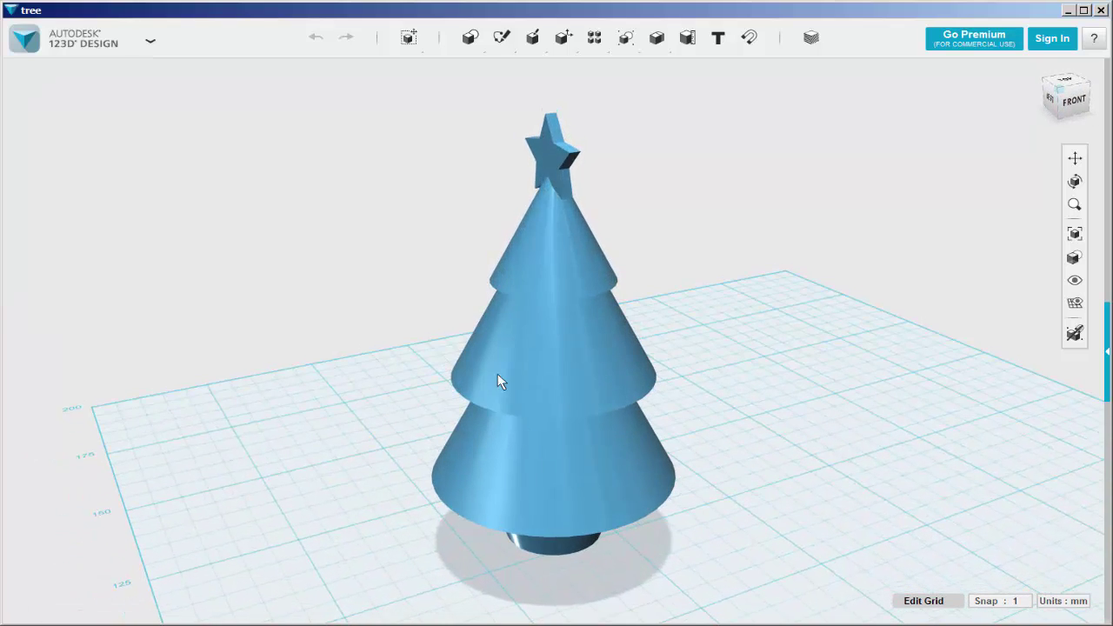
pyautogui.moveTo(562, 352); pyautogui.dragTo(527, 269, button='right')
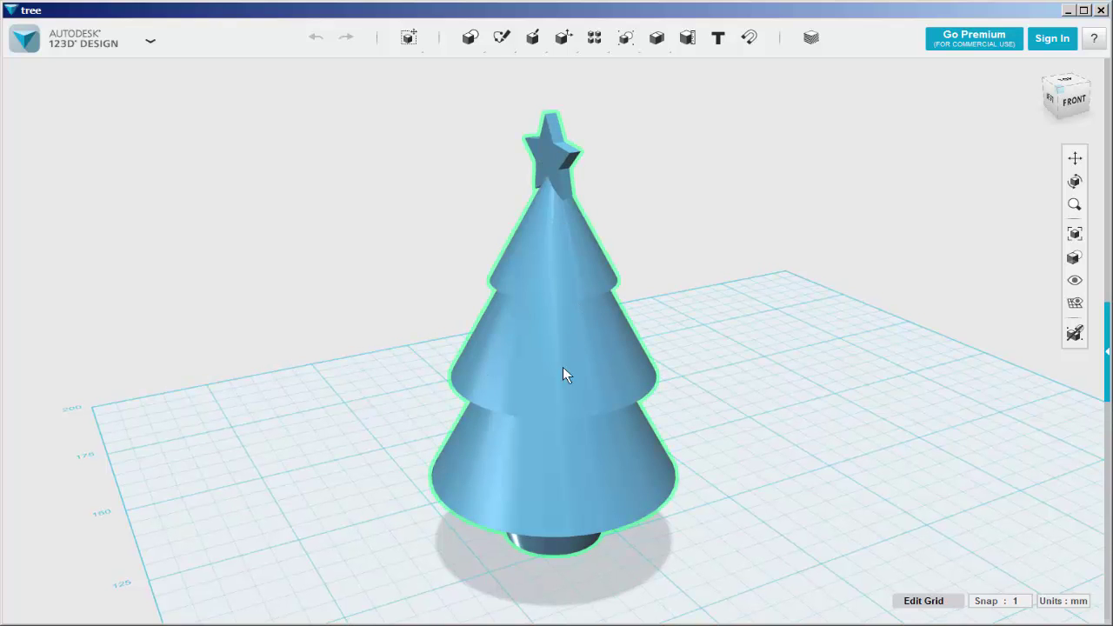
pyautogui.moveTo(571, 439); pyautogui.dragTo(565, 465, button='right')
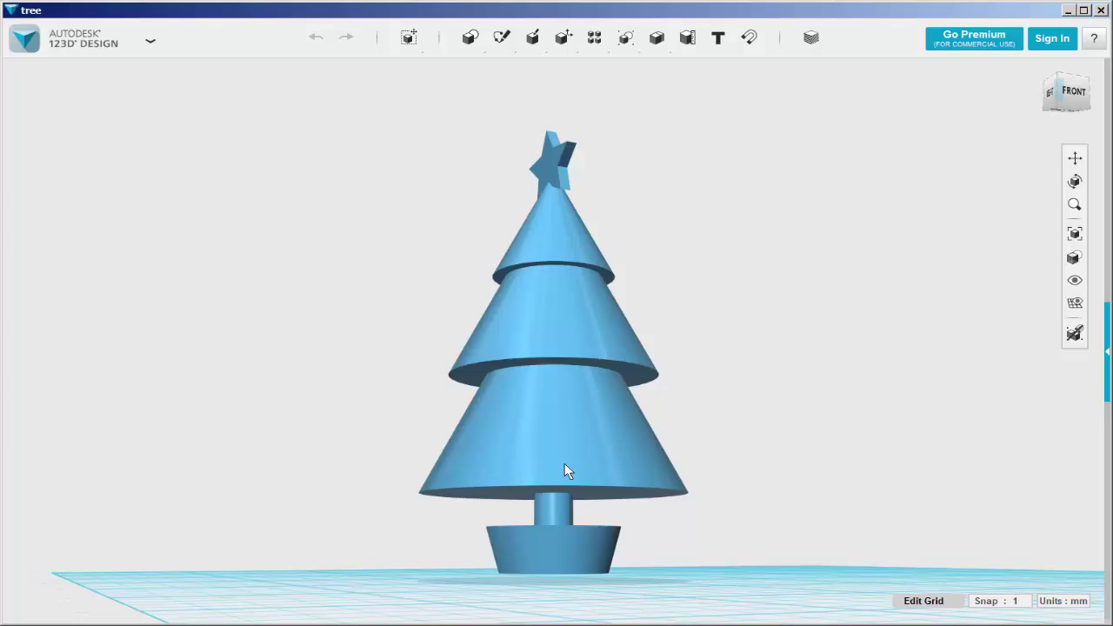
pyautogui.moveTo(540, 407); pyautogui.dragTo(413, 318, button='right')
# Place a Box primitive beside the tree, 80 mm long, 80 mm wide and 120 mm high.
pyautogui.moveTo(470, 37)
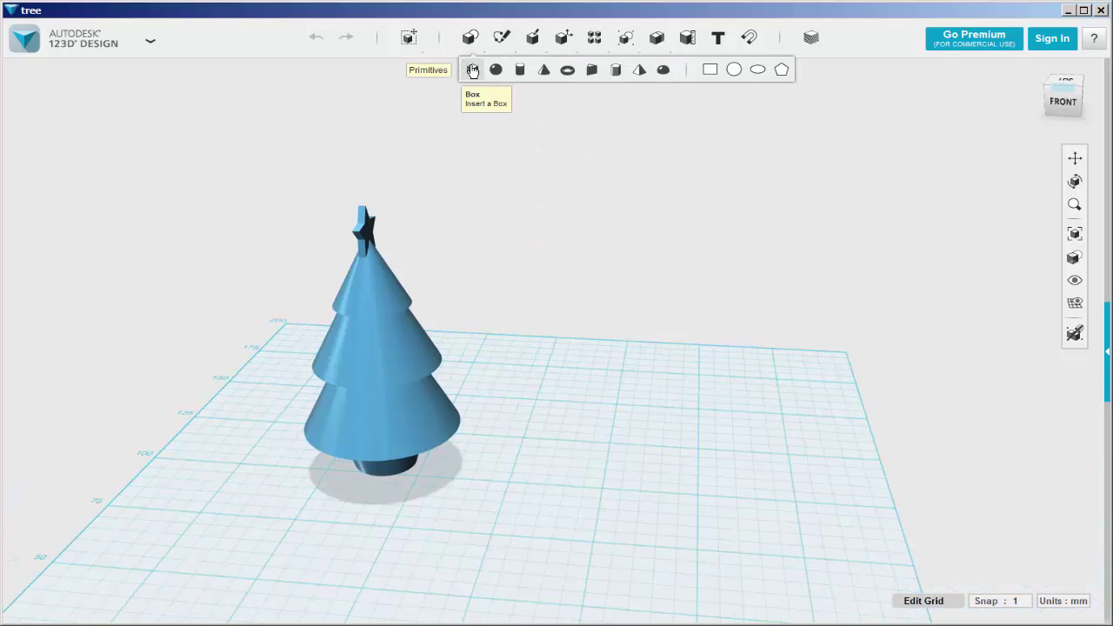
pyautogui.click(472, 70)
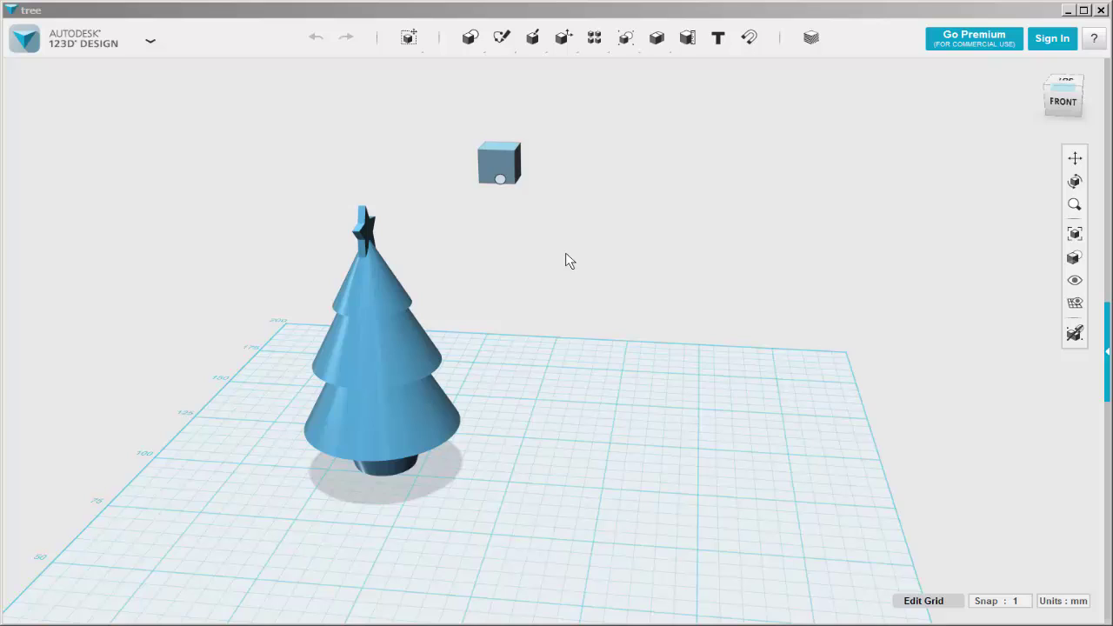
pyautogui.click(626, 471)
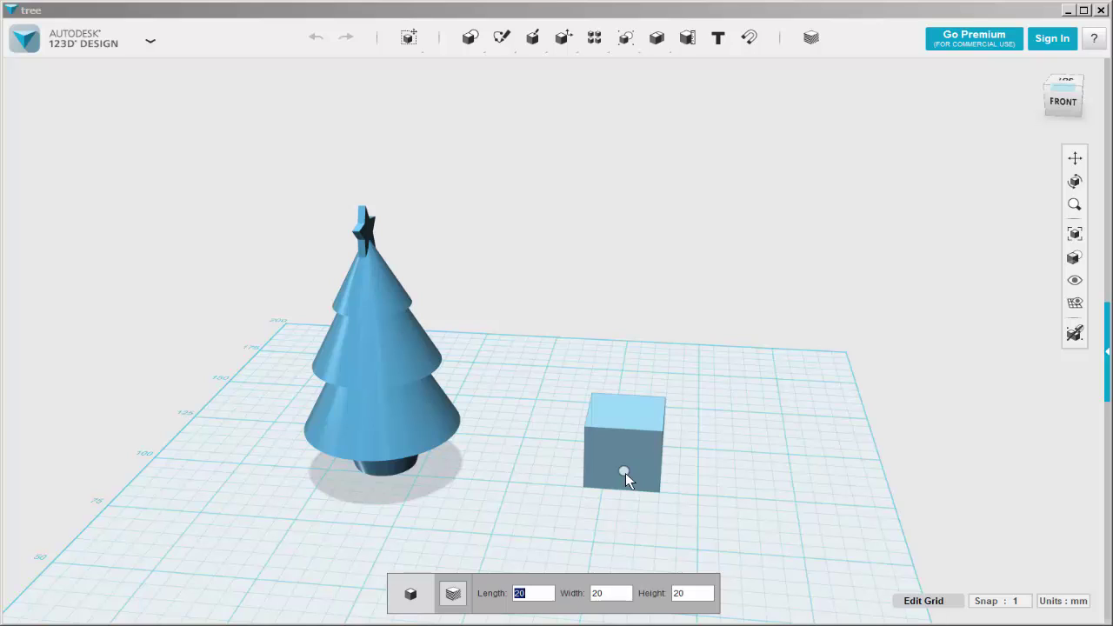
pyautogui.write('80')
pyautogui.press('Tab')
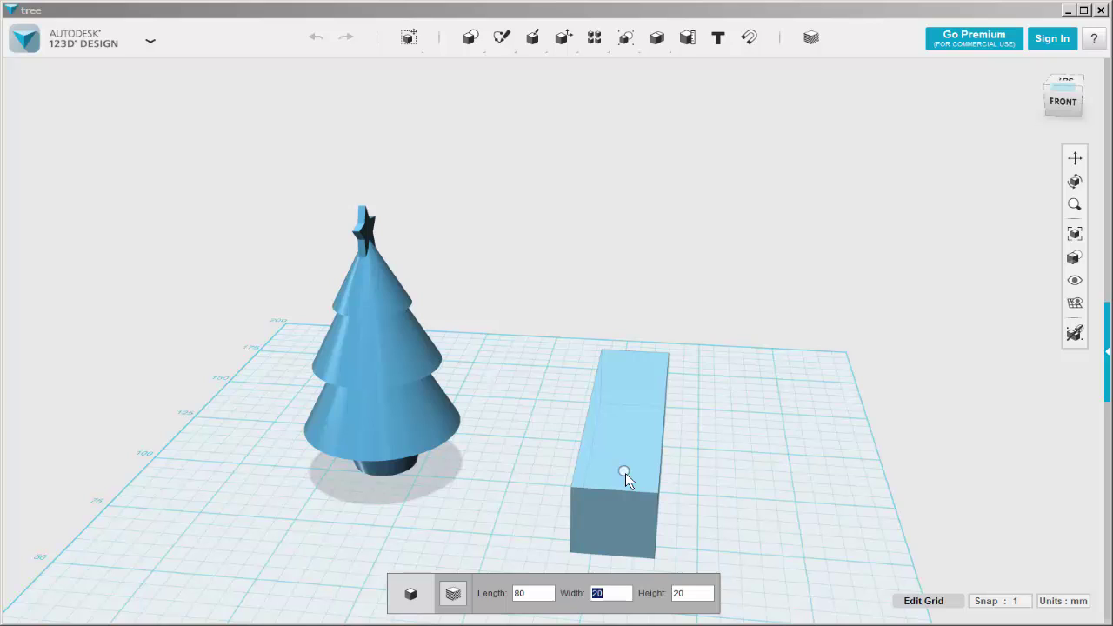
pyautogui.write('80')
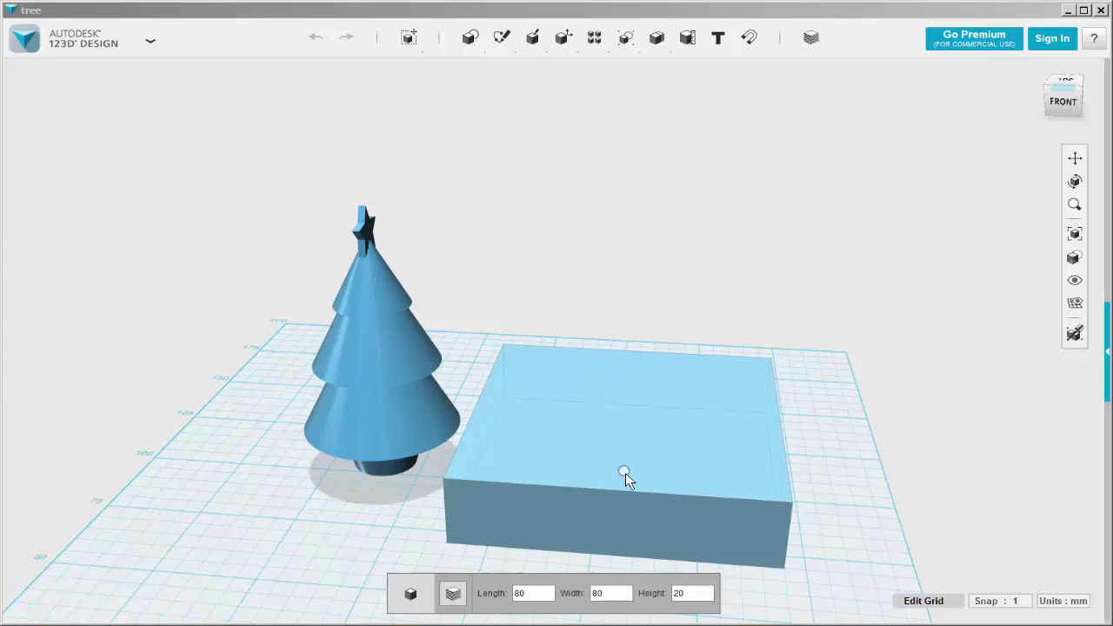
pyautogui.press('Tab')
pyautogui.write('120')
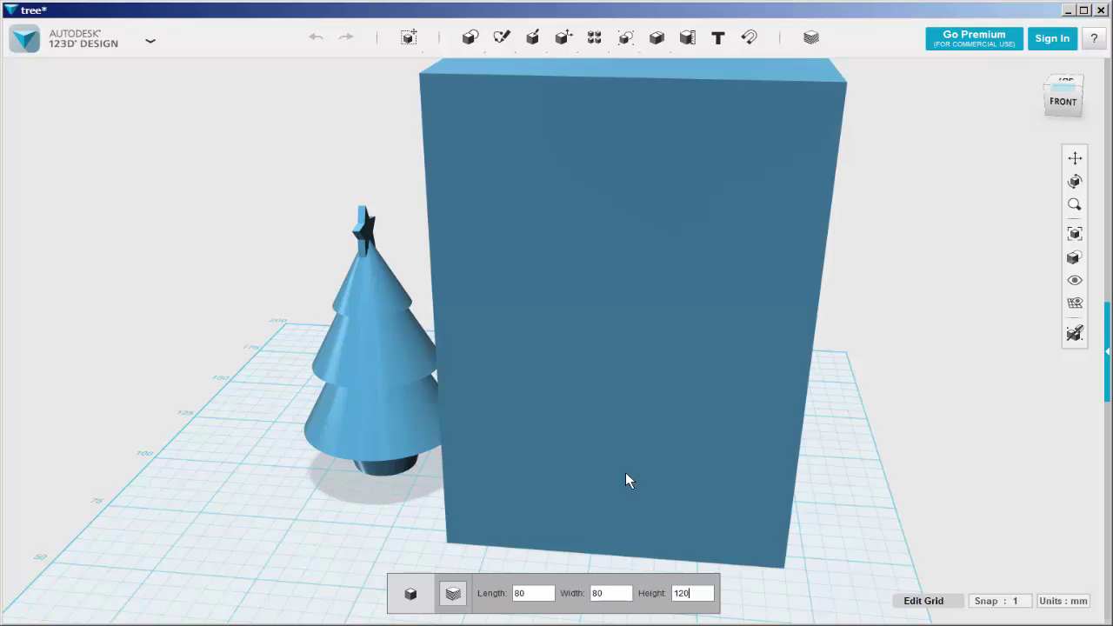
pyautogui.press('Return')
pyautogui.moveTo(625, 472); pyautogui.dragTo(737, 160, button='right')
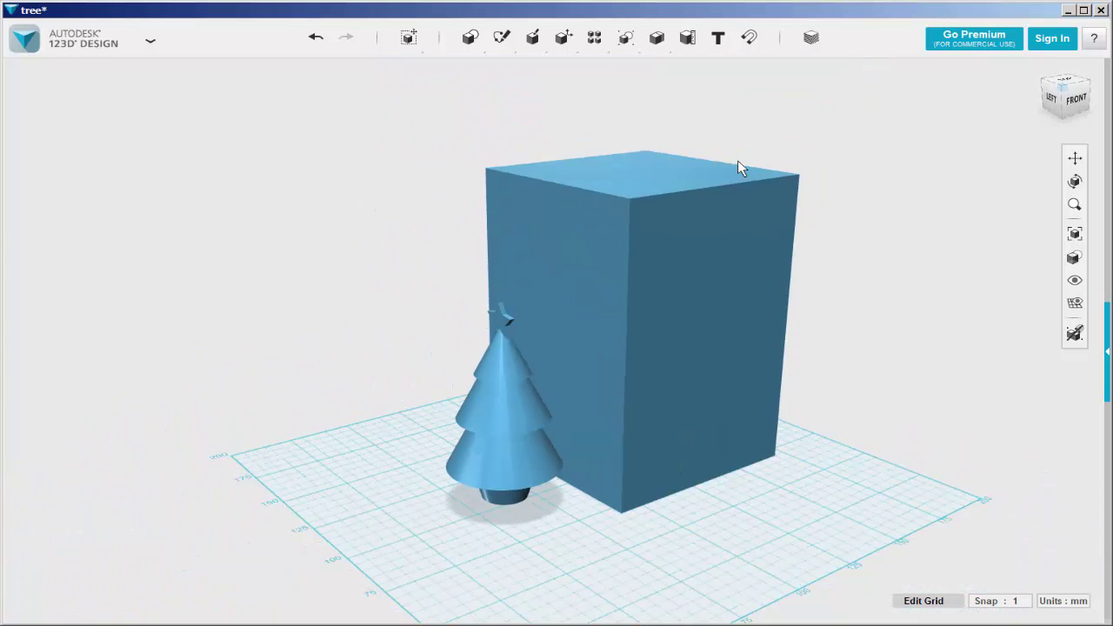
# Apply the Clear Glass material to the block.
pyautogui.click(812, 40)
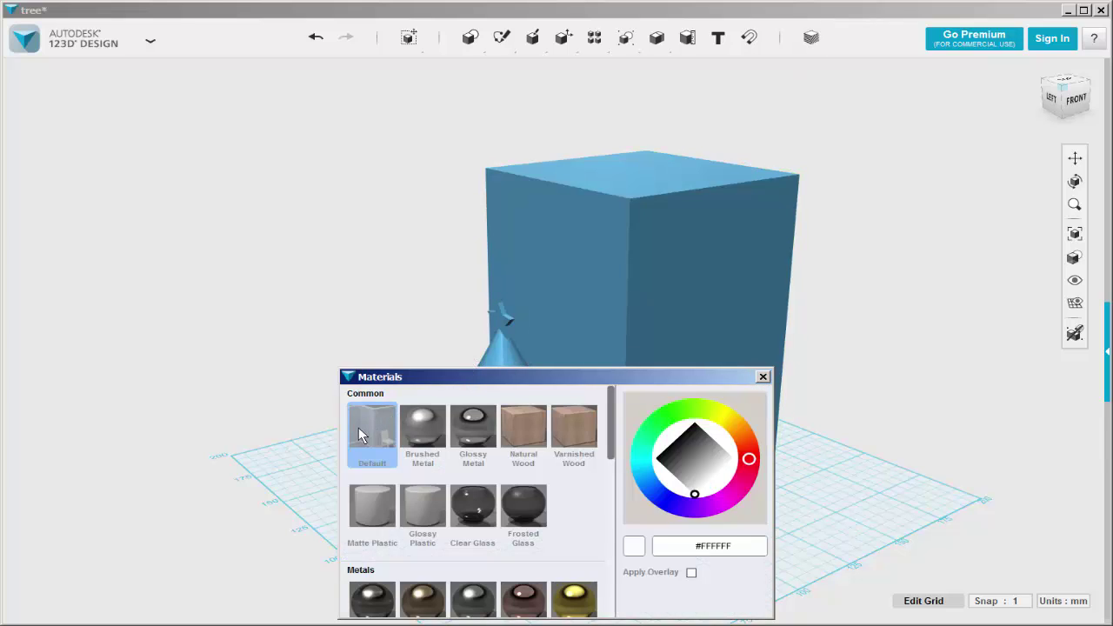
pyautogui.click(469, 514)
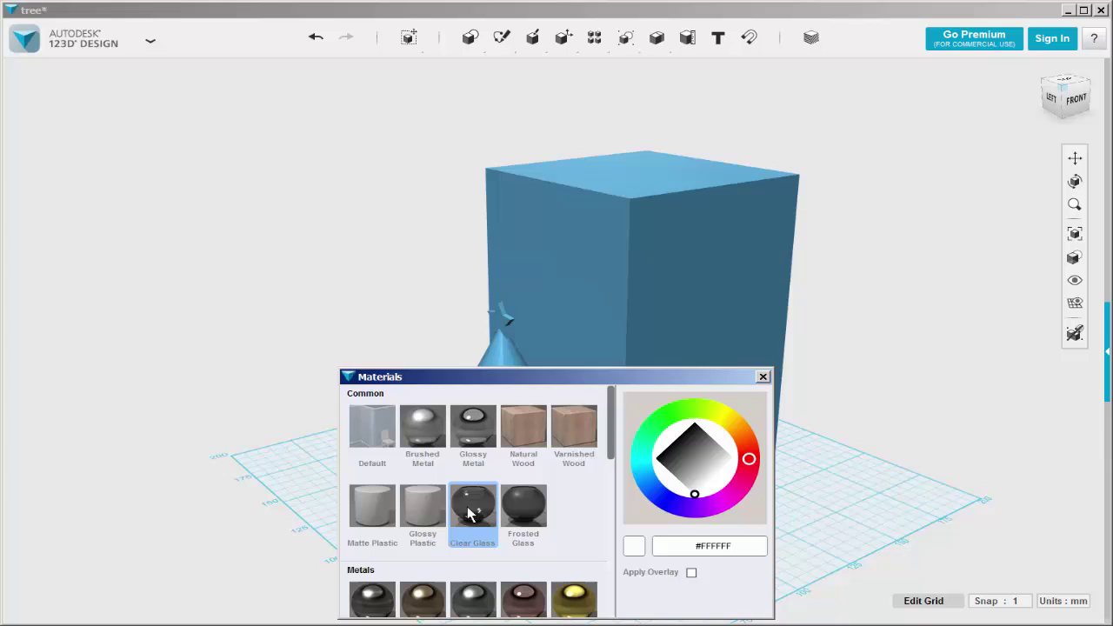
pyautogui.click(580, 278)
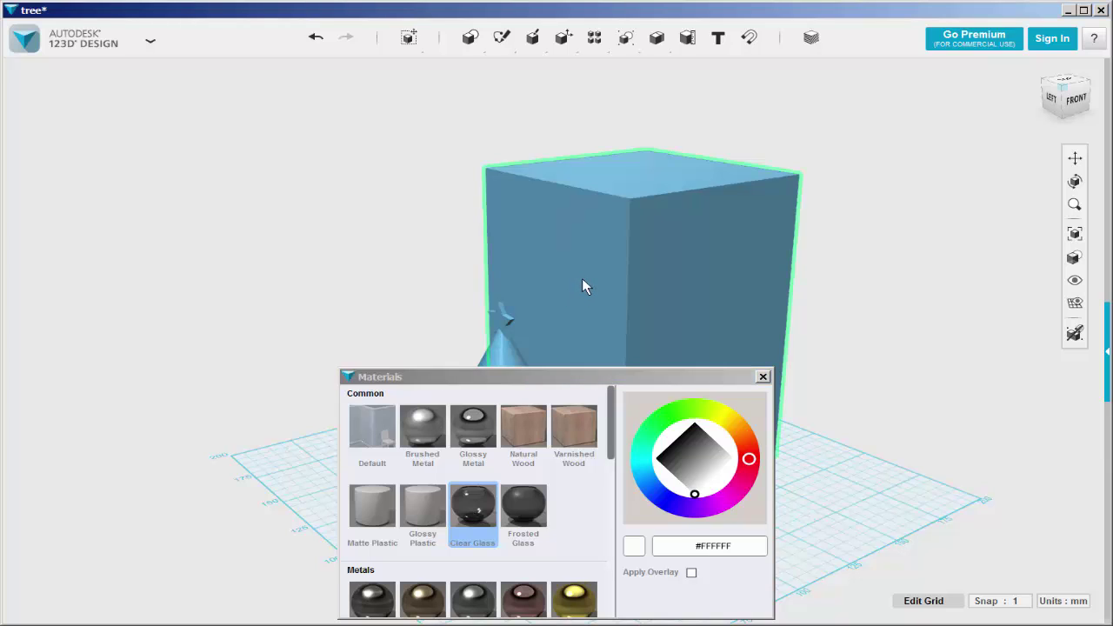
pyautogui.click(763, 377)
# Show the scene in a straight front view with orthographic projection.
pyautogui.moveTo(394, 347); pyautogui.dragTo(661, 283, button='right')
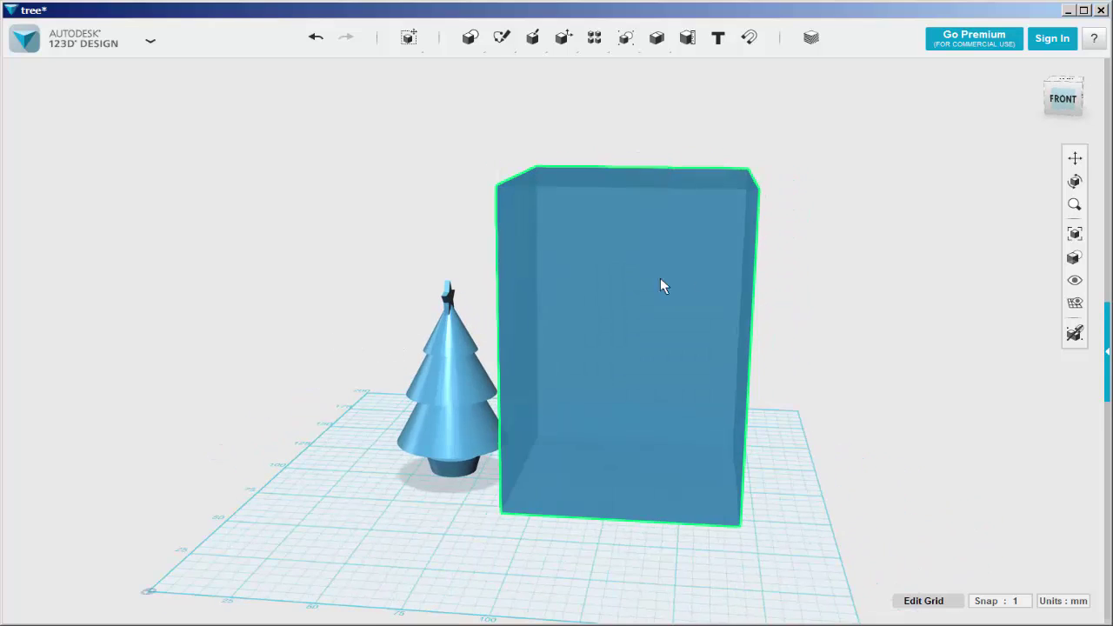
pyautogui.click(1067, 97)
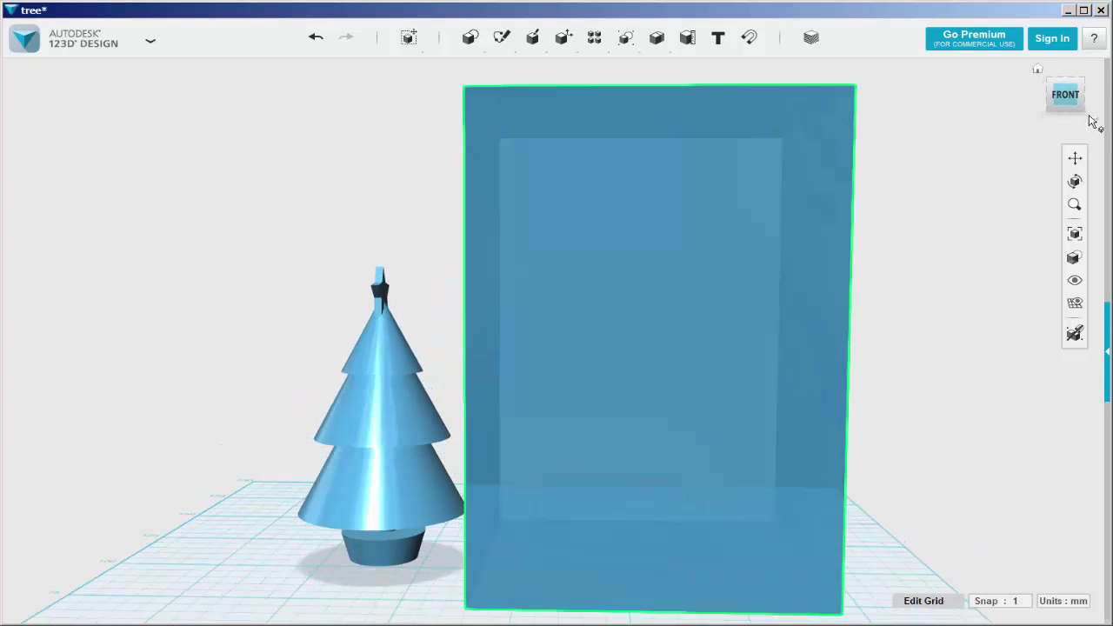
pyautogui.click(1095, 122)
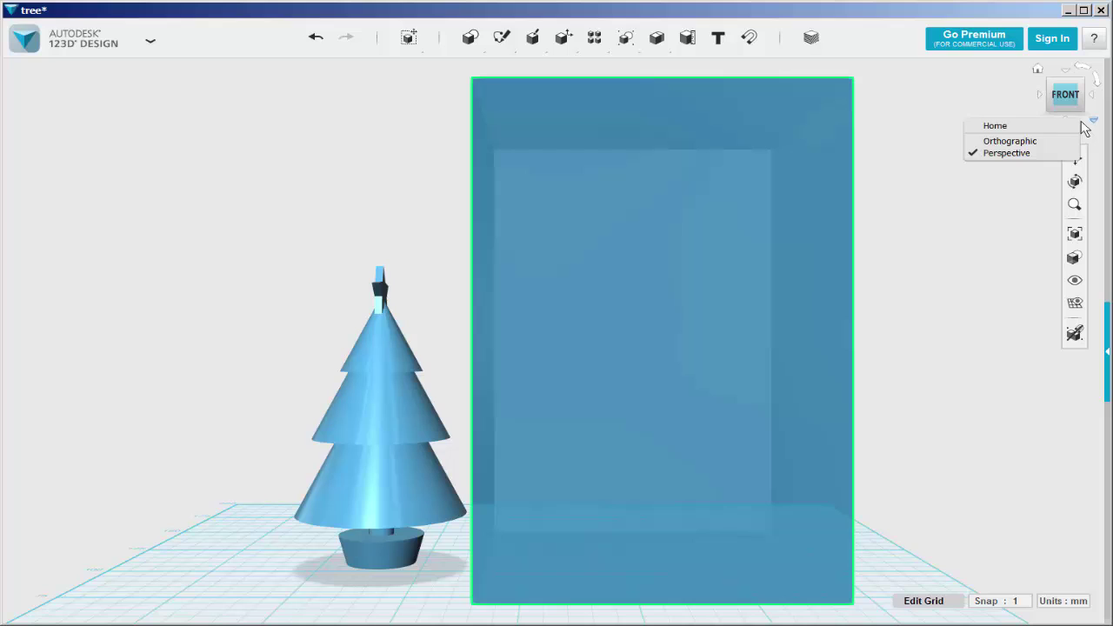
pyautogui.click(987, 141)
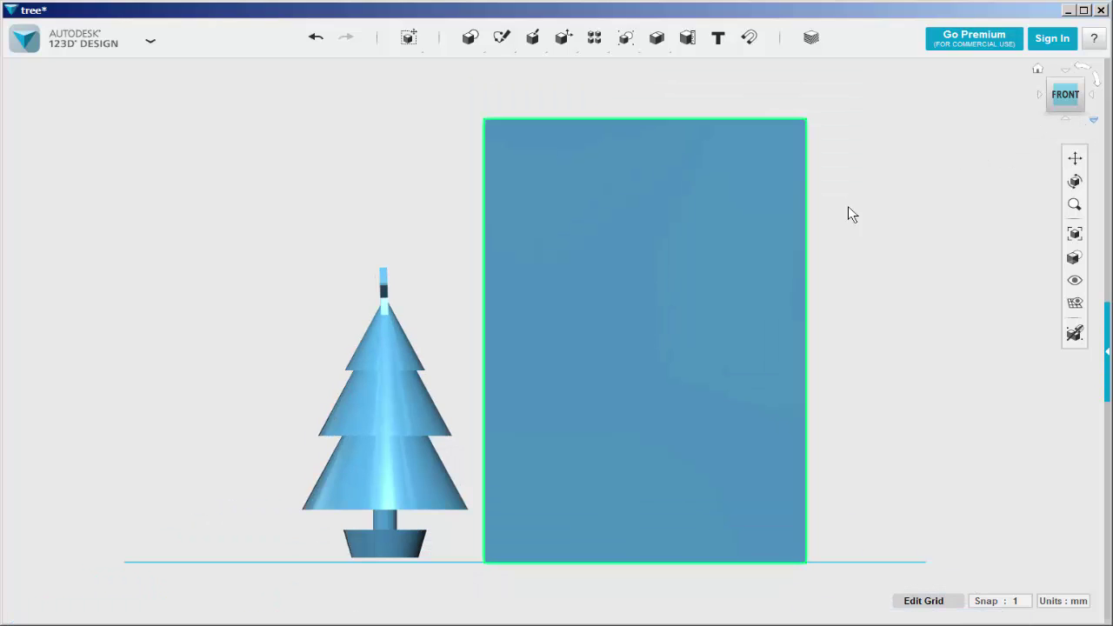
# Move the tree right into the glass block, raising it about 21 mm and fine-tuning until centred.
pyautogui.click(373, 410)
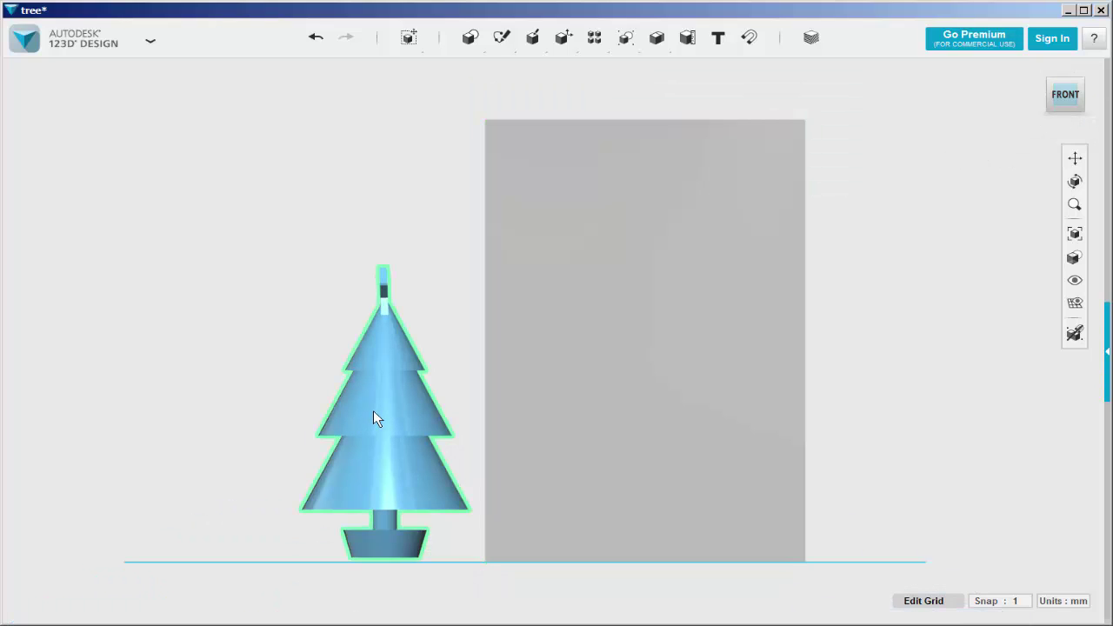
pyautogui.click(447, 595)
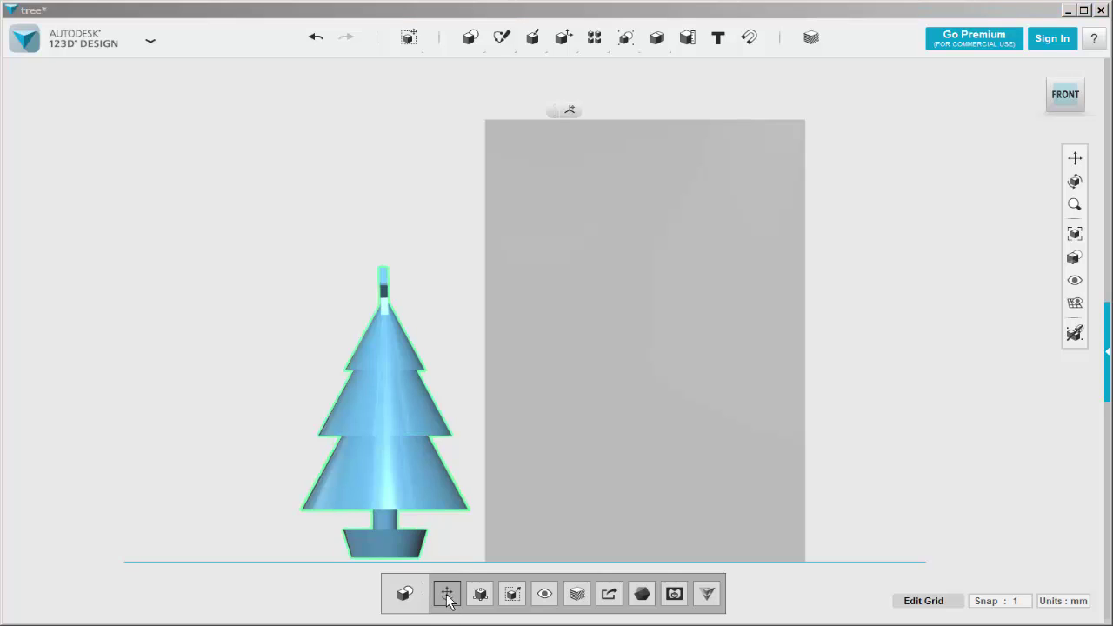
pyautogui.moveTo(434, 408); pyautogui.dragTo(700, 411)
pyautogui.moveTo(651, 371); pyautogui.dragTo(649, 275)
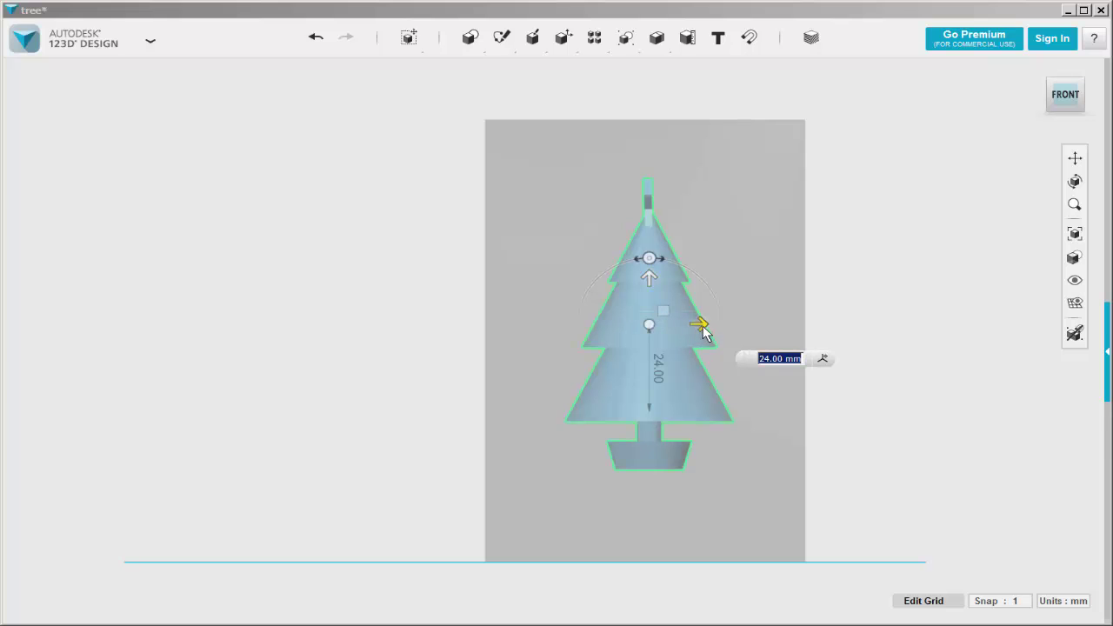
pyautogui.moveTo(703, 323); pyautogui.dragTo(698, 325)
pyautogui.moveTo(648, 283); pyautogui.dragTo(641, 299)
pyautogui.click(406, 318)
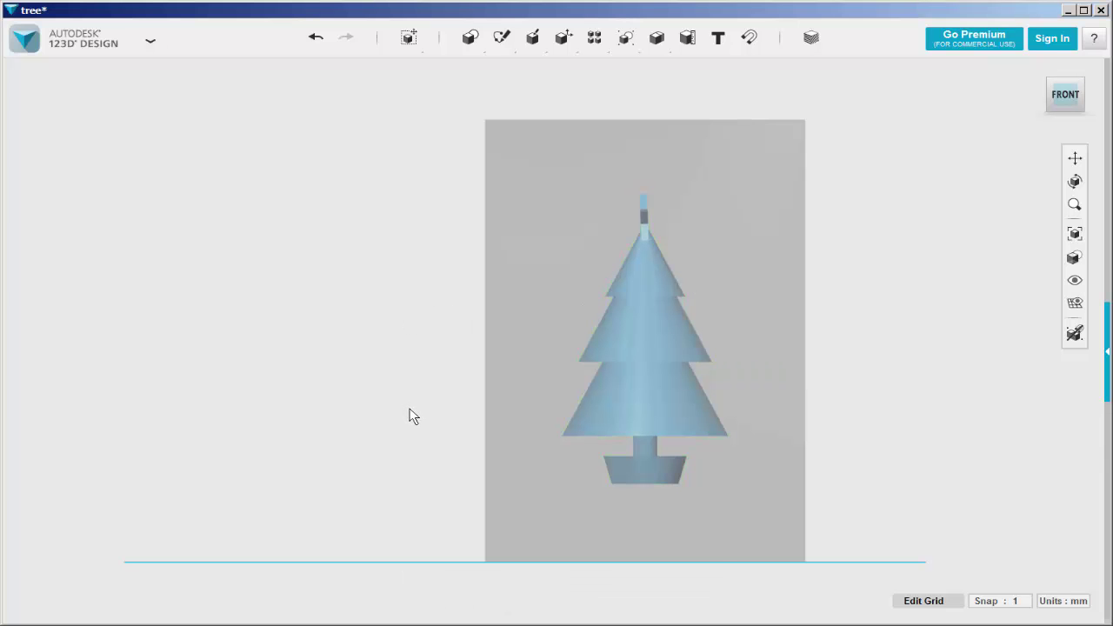
pyautogui.moveTo(413, 417); pyautogui.dragTo(410, 512, button='right')
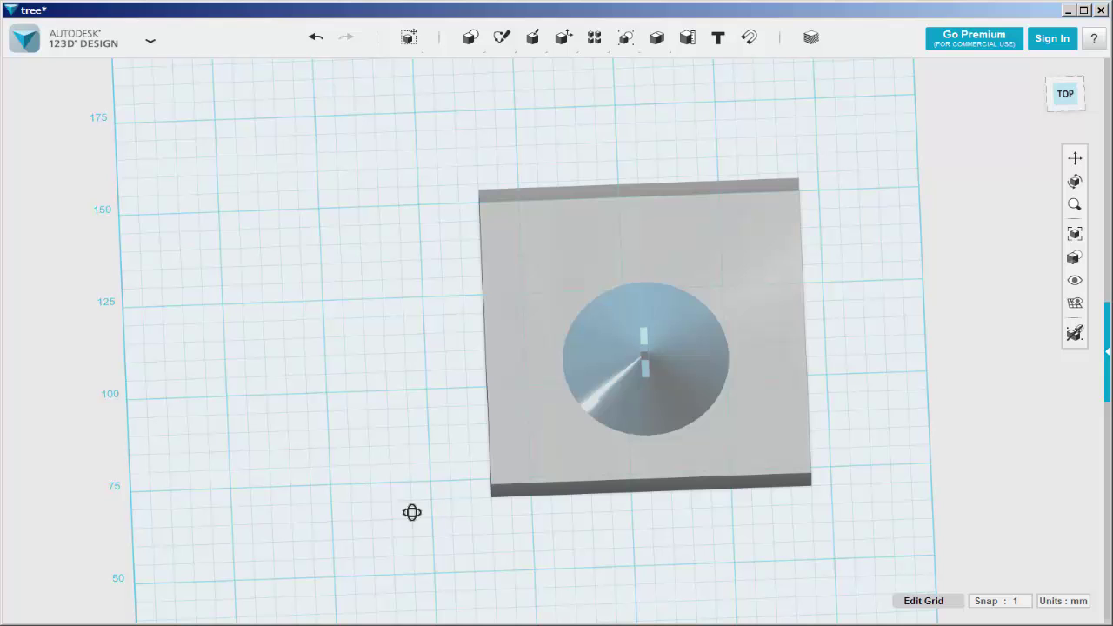
# In top view, draw a grid polyline from the tree's centre across the block's top.
pyautogui.click(1068, 98)
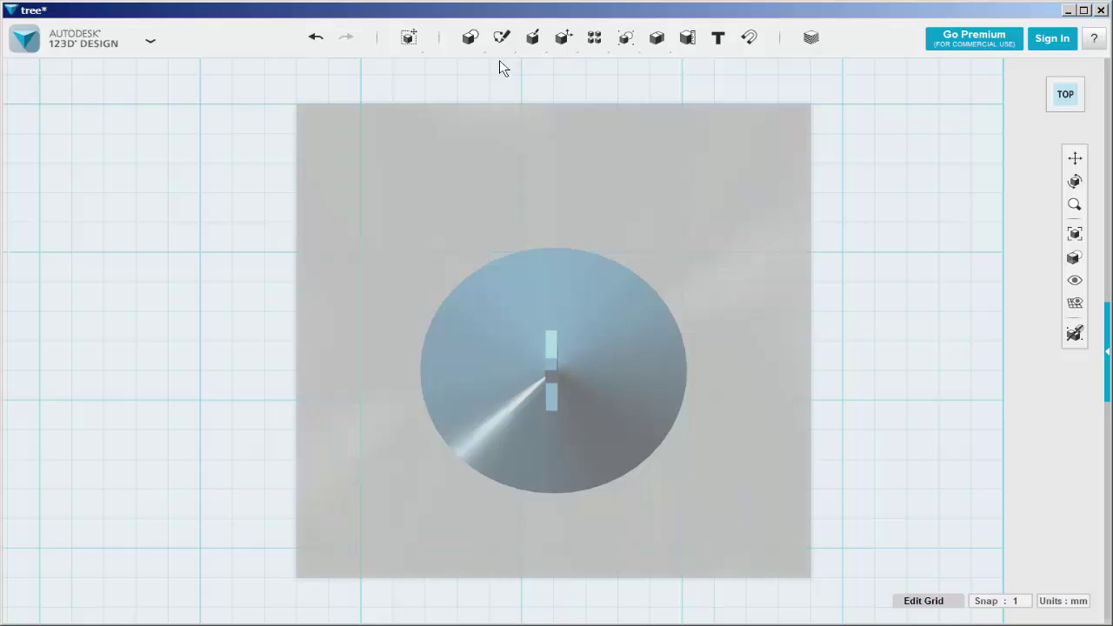
pyautogui.moveTo(503, 39)
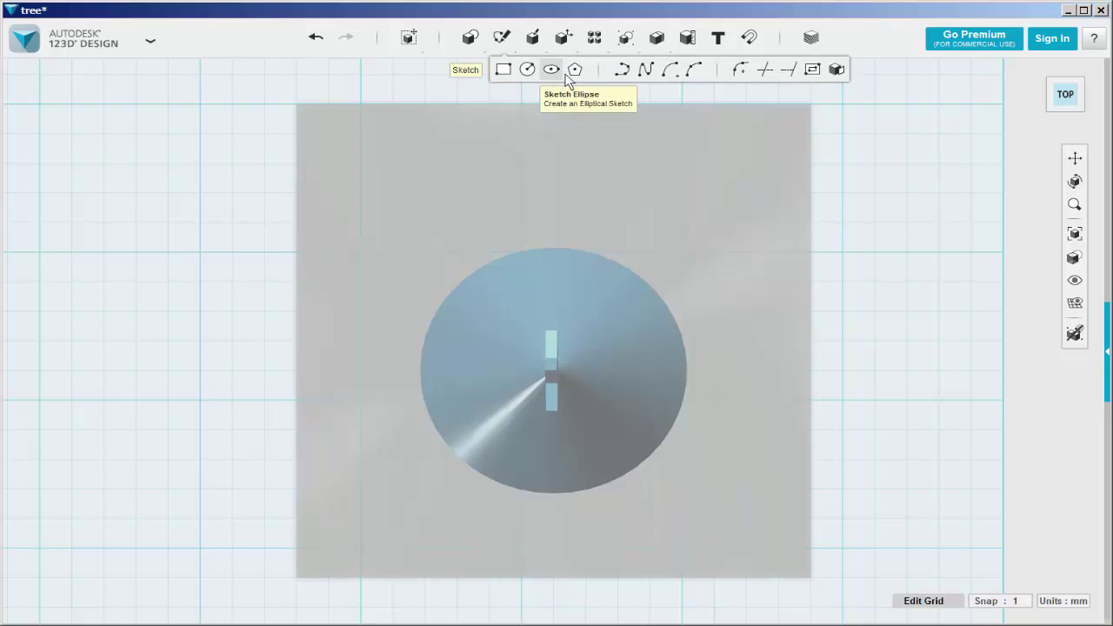
pyautogui.click(624, 73)
pyautogui.click(524, 185)
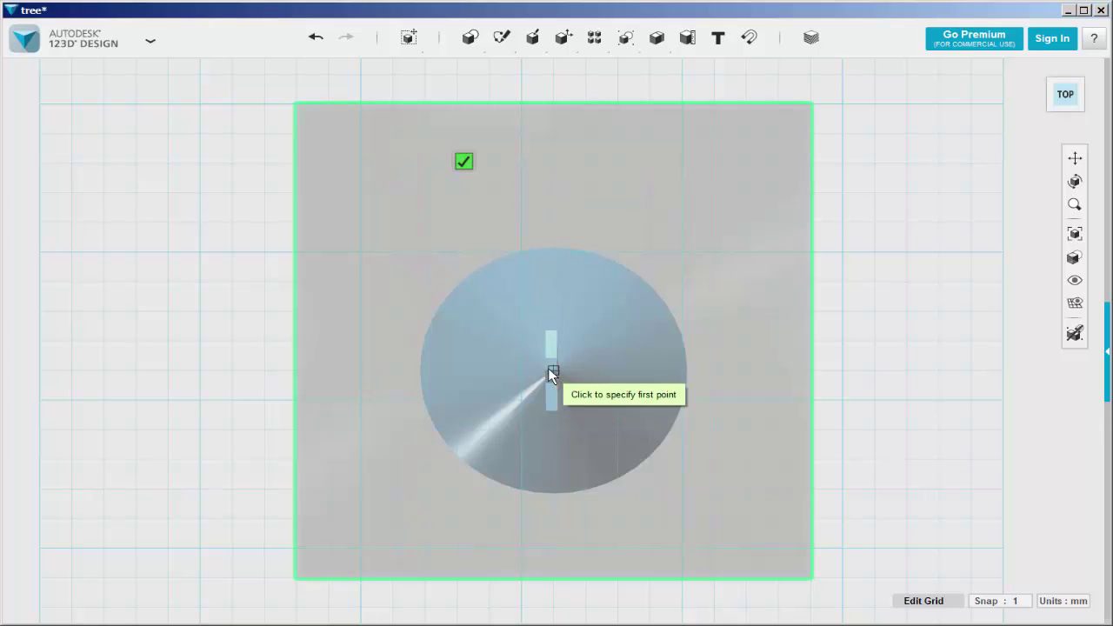
pyautogui.scroll(2, 552, 373)
pyautogui.scroll(2, 551, 373)
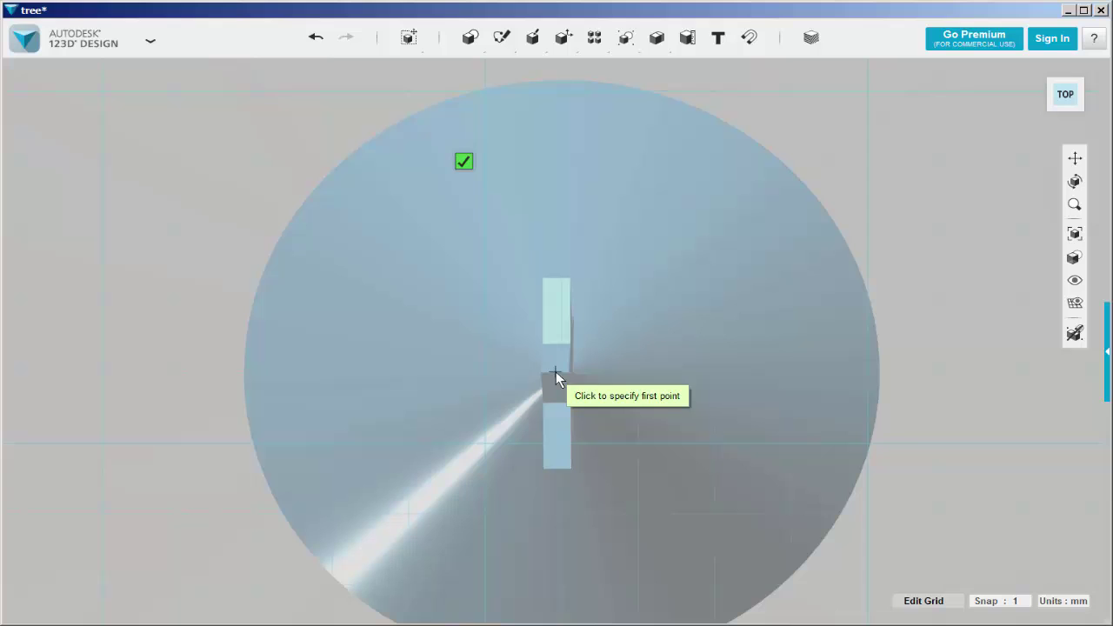
pyautogui.click(555, 374)
pyautogui.scroll(-3, 546, 312)
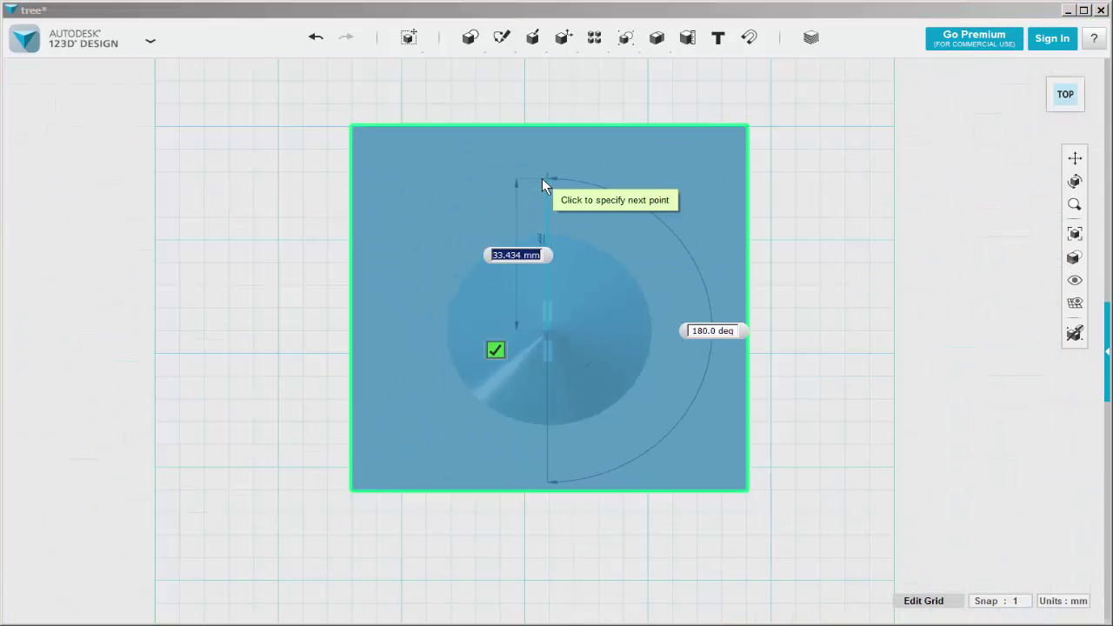
pyautogui.click(542, 178)
pyautogui.press('Tab')
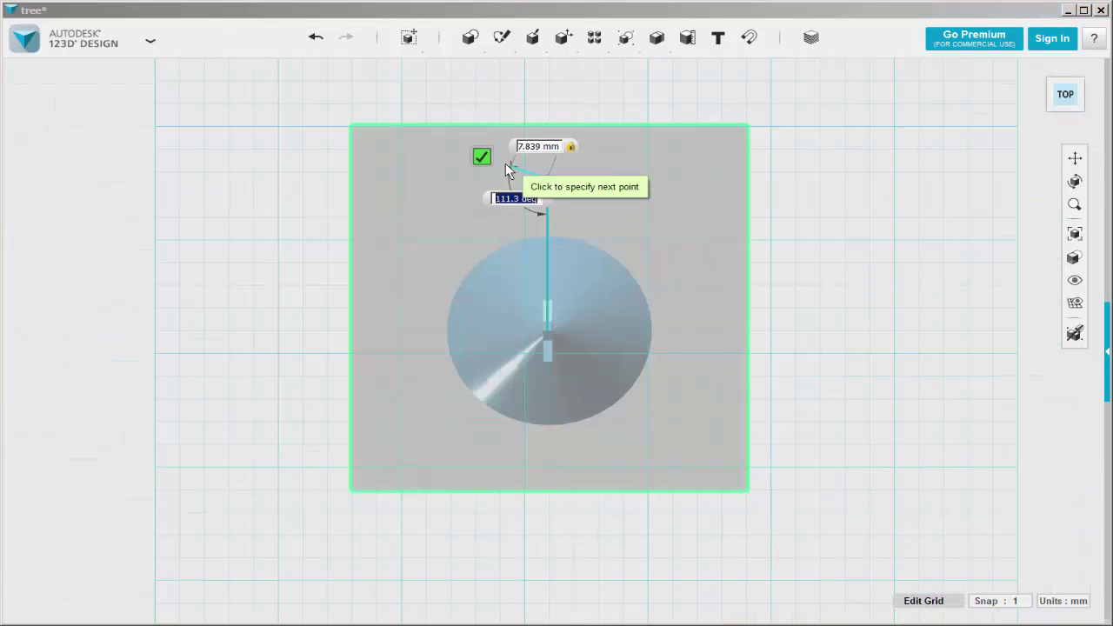
pyautogui.press('Escape')
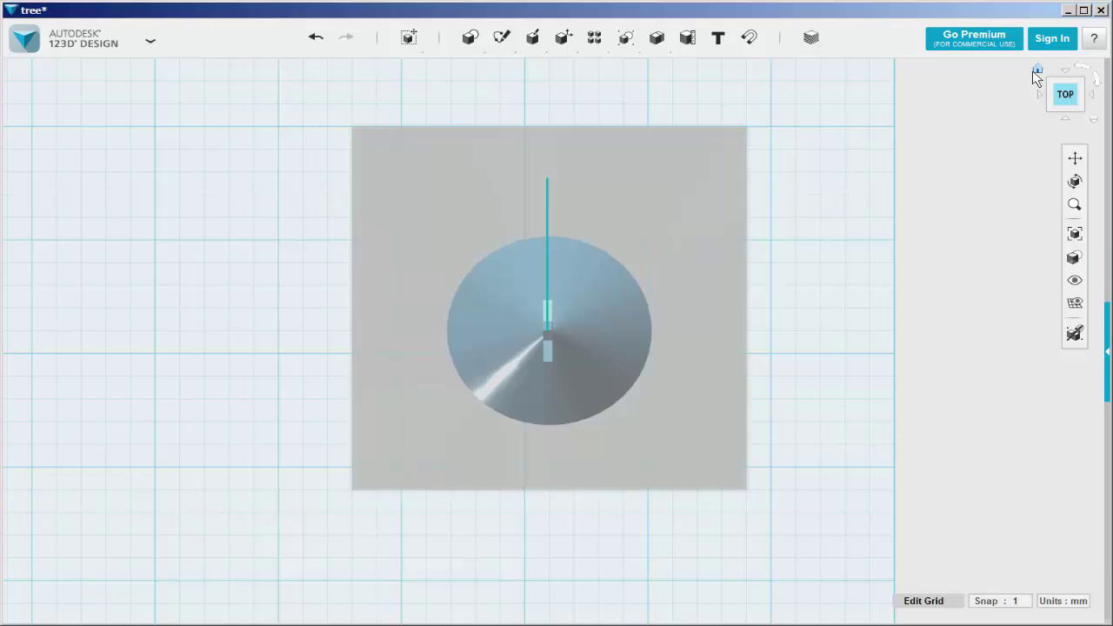
pyautogui.click(1036, 73)
# Split the glass block with Split Solid, using the sketch line as the splitting entity.
pyautogui.moveTo(564, 37)
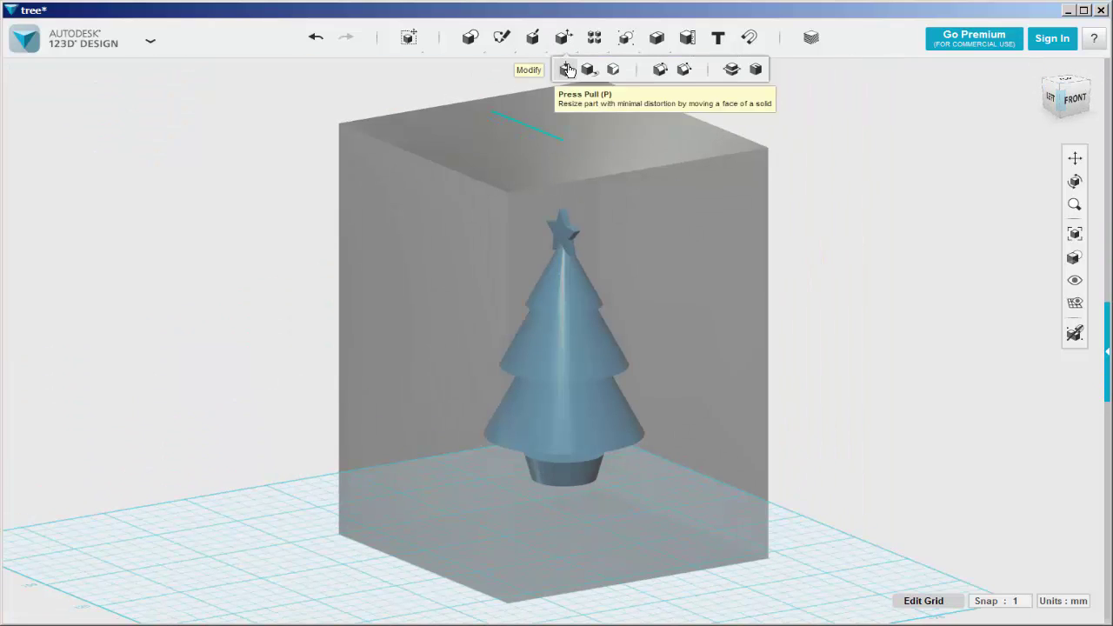
pyautogui.click(730, 73)
pyautogui.click(660, 137)
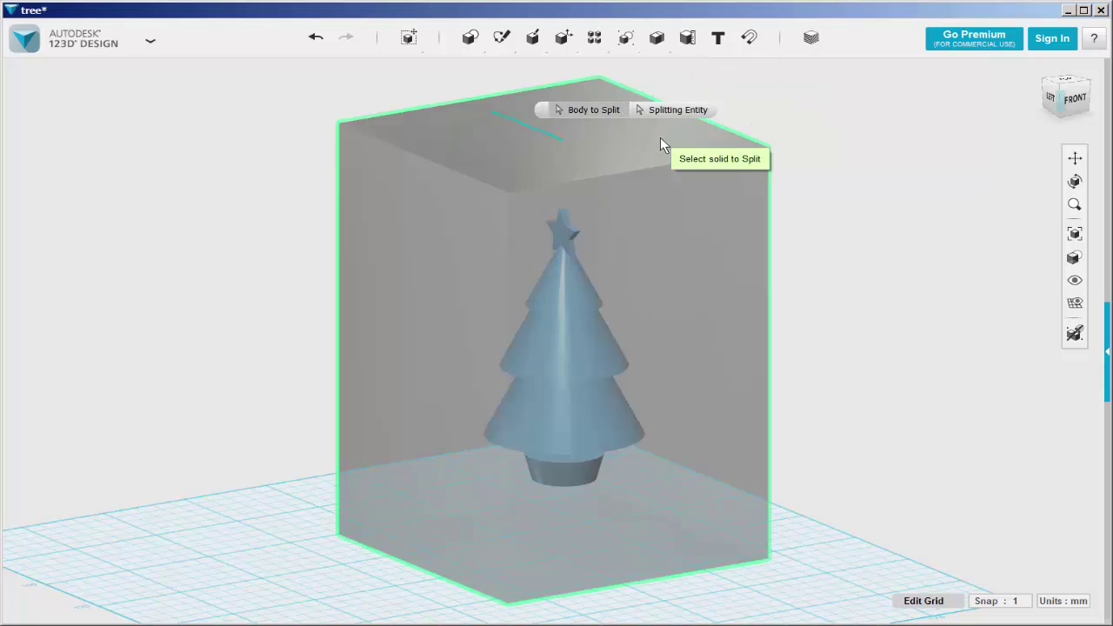
pyautogui.click(660, 137)
pyautogui.click(671, 113)
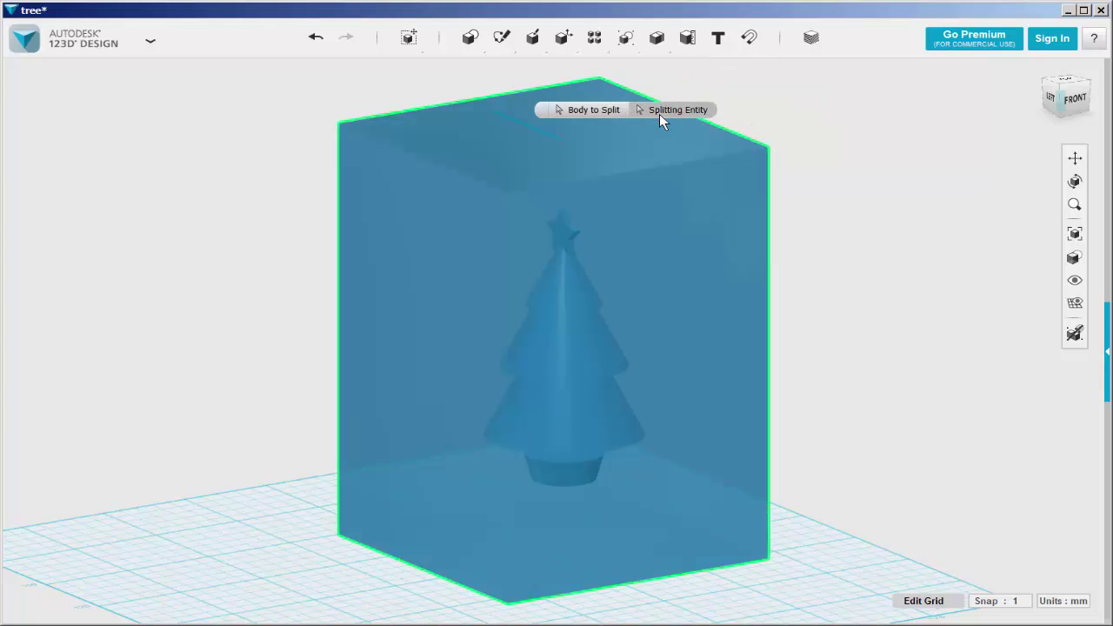
pyautogui.click(519, 123)
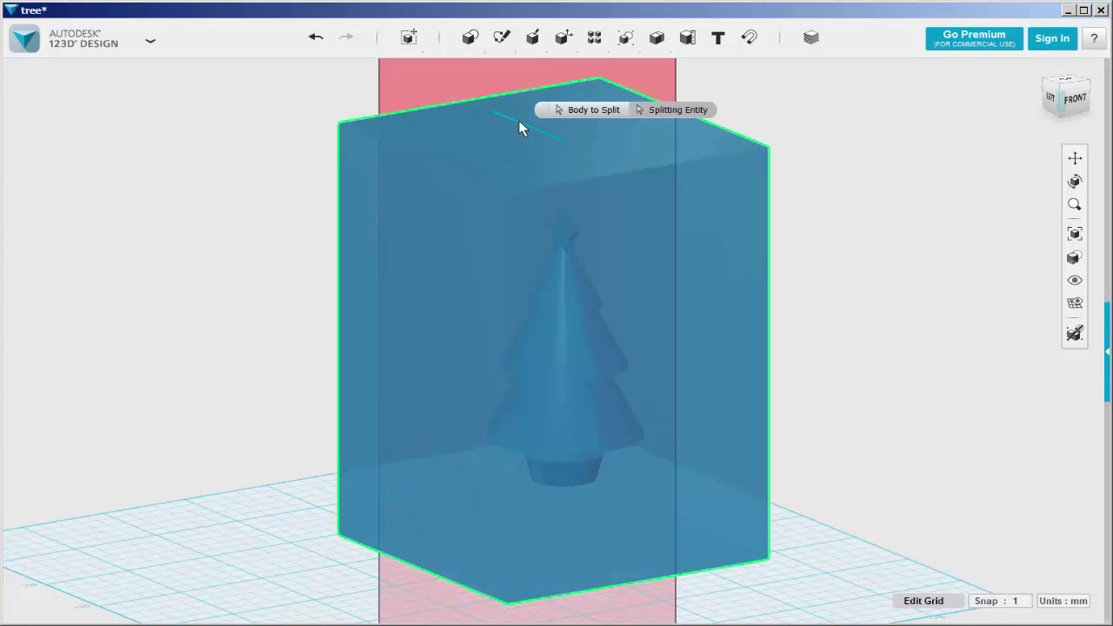
pyautogui.click(271, 516)
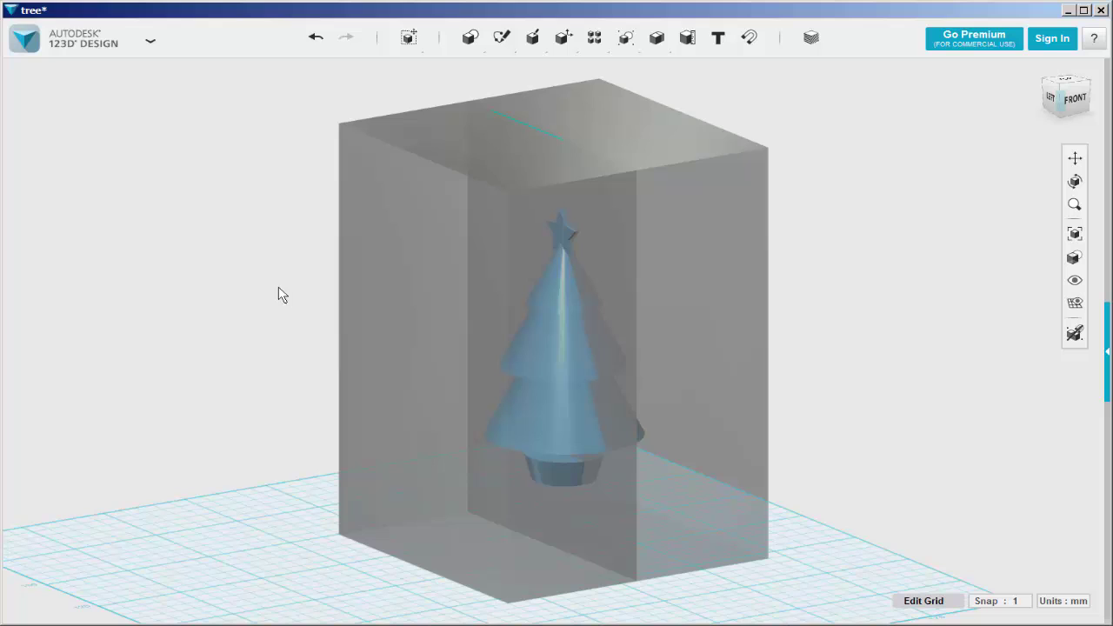
pyautogui.moveTo(278, 294); pyautogui.dragTo(228, 270, button='right')
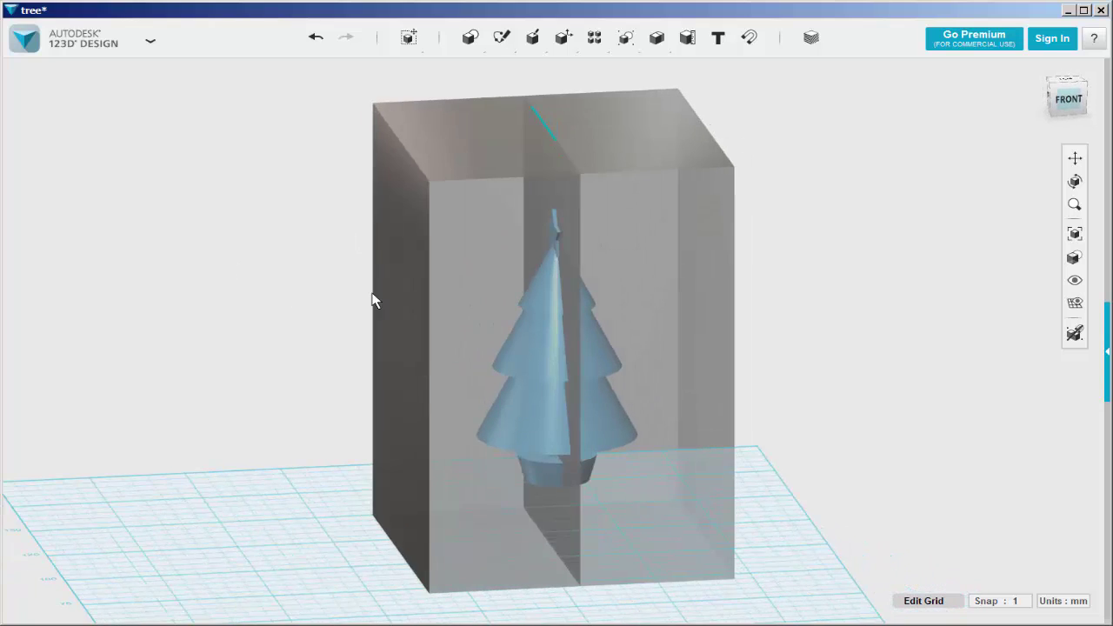
pyautogui.hotkey('ctrl', 'z')
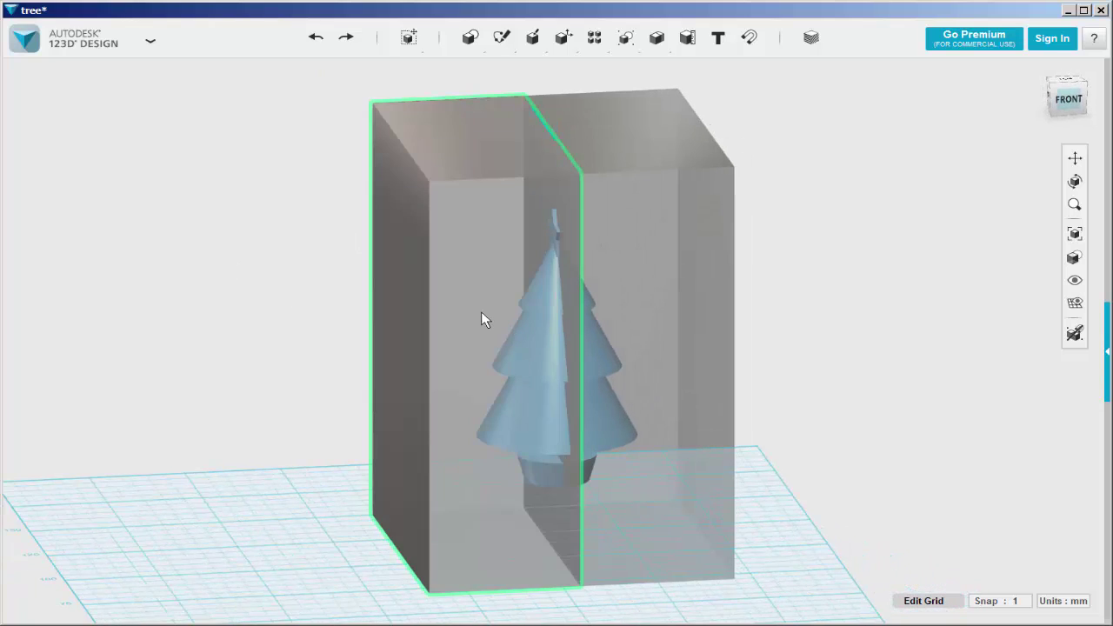
pyautogui.click(481, 312)
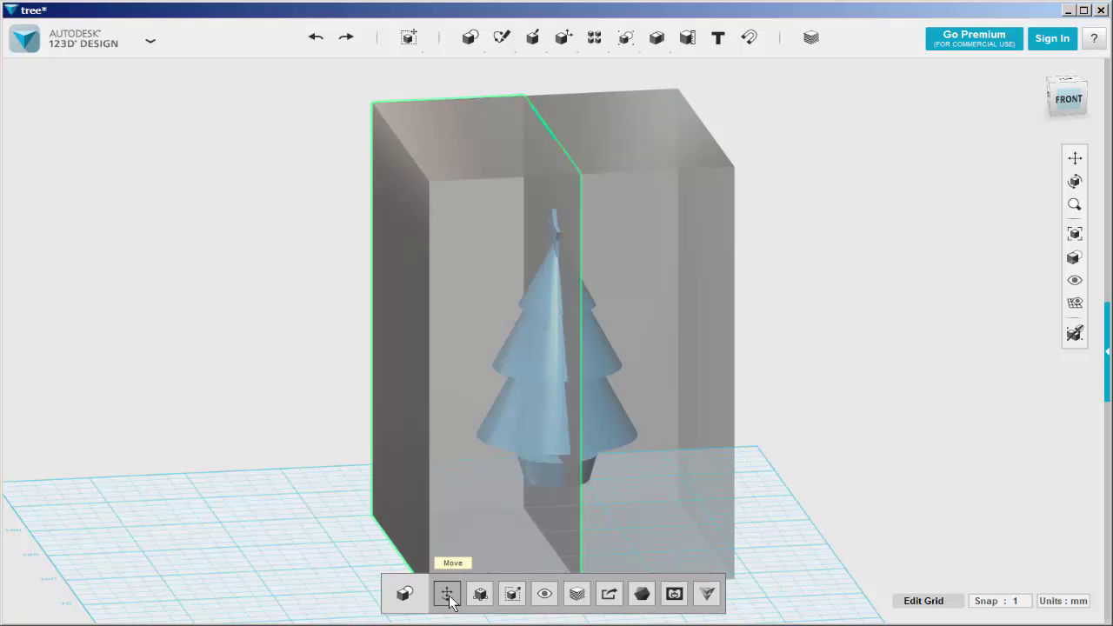
# Slide the left box half 87 mm to the left, away from the tree.
pyautogui.click(446, 593)
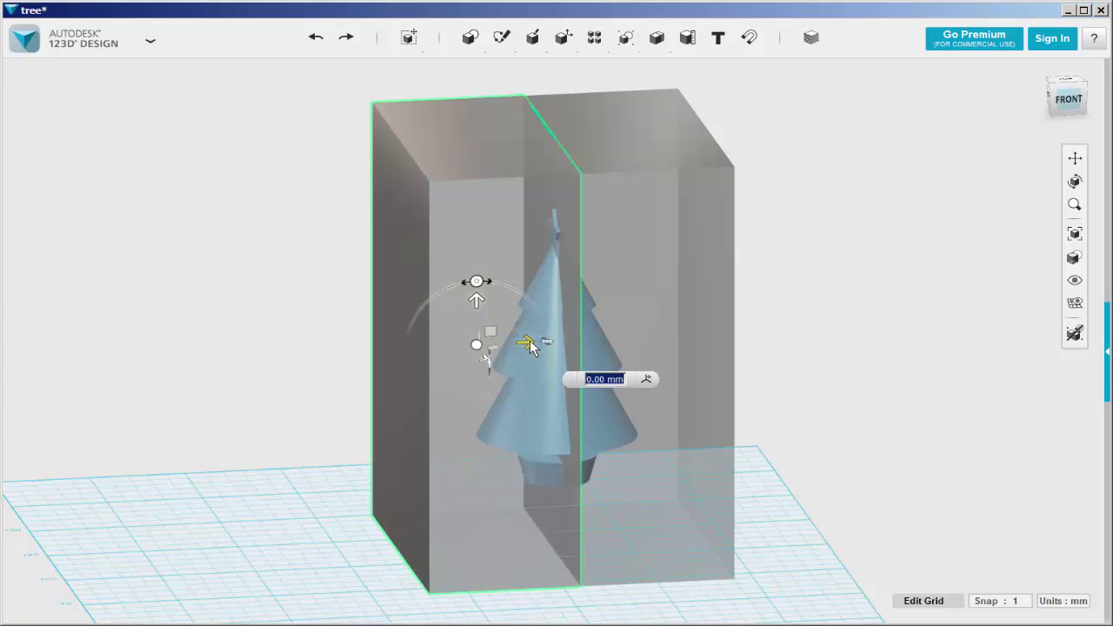
pyautogui.moveTo(527, 341); pyautogui.dragTo(202, 409)
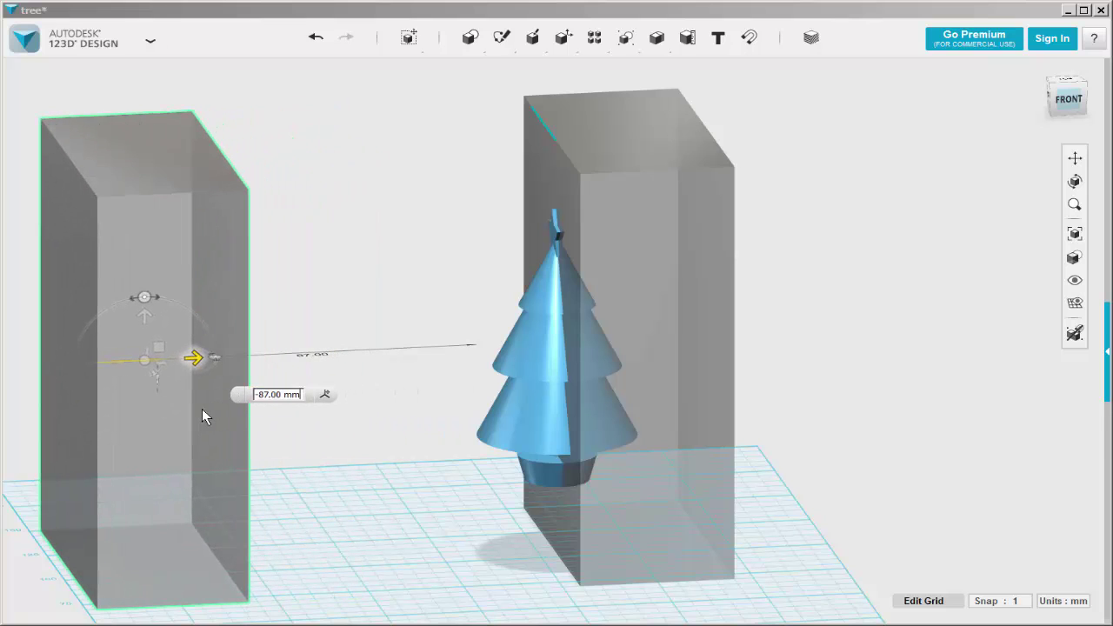
pyautogui.click(435, 441)
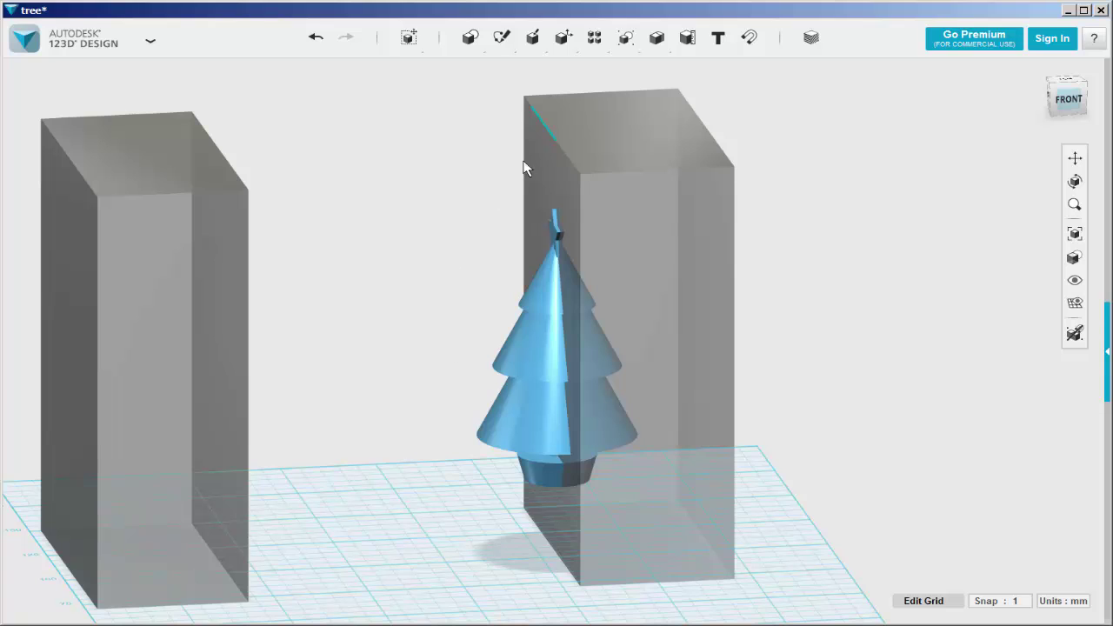
# Split the tree in two with Split Solid along the sketch line.
pyautogui.moveTo(559, 43)
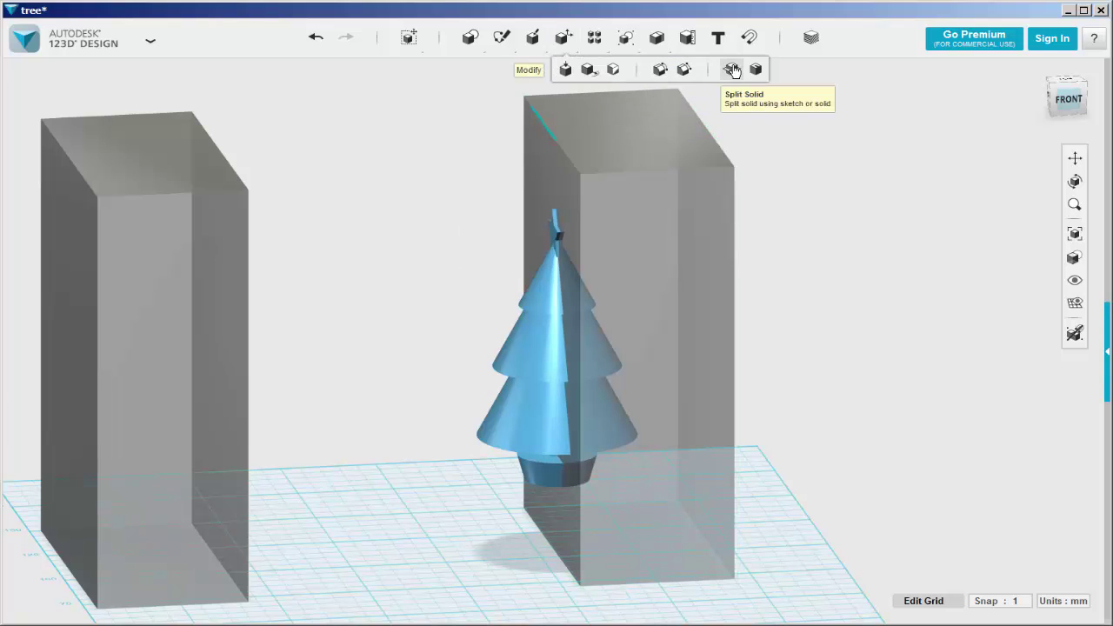
pyautogui.click(731, 69)
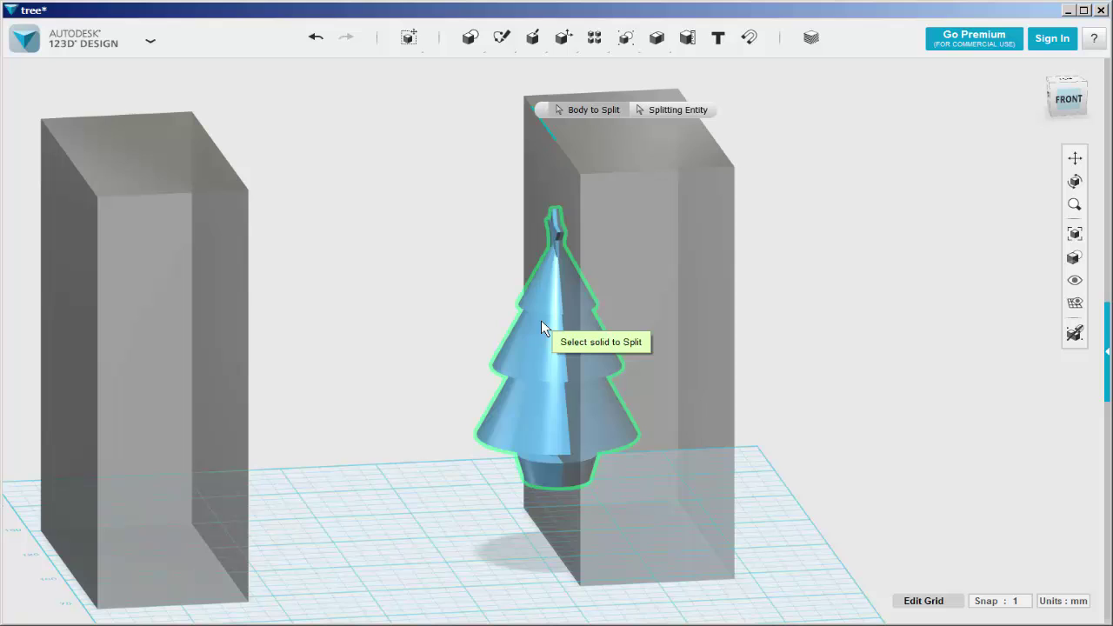
pyautogui.click(541, 320)
pyautogui.click(648, 111)
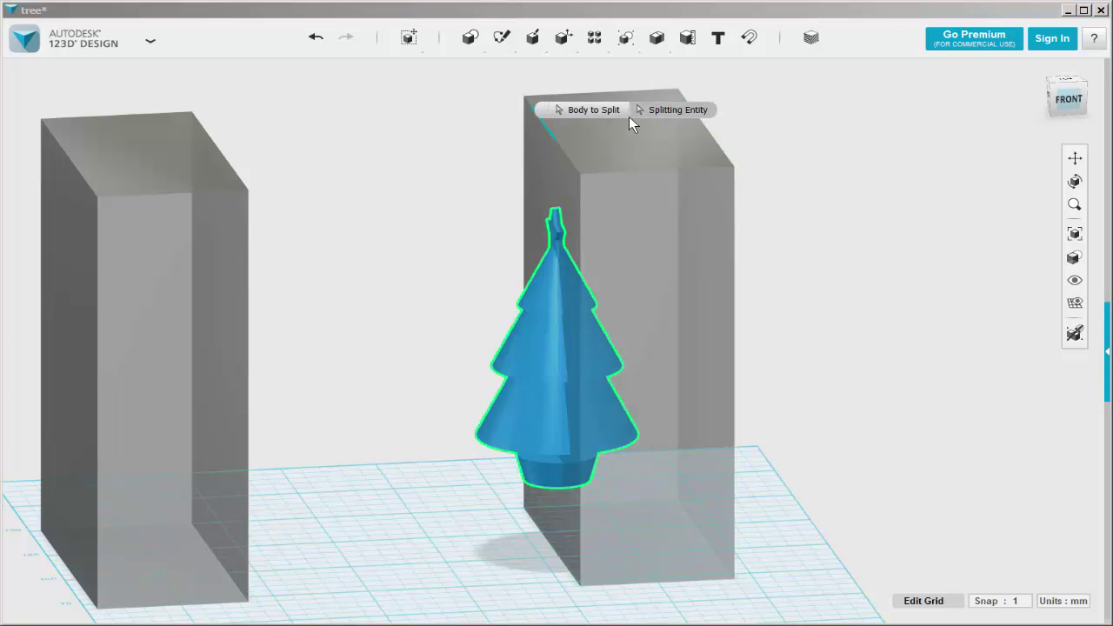
pyautogui.click(549, 130)
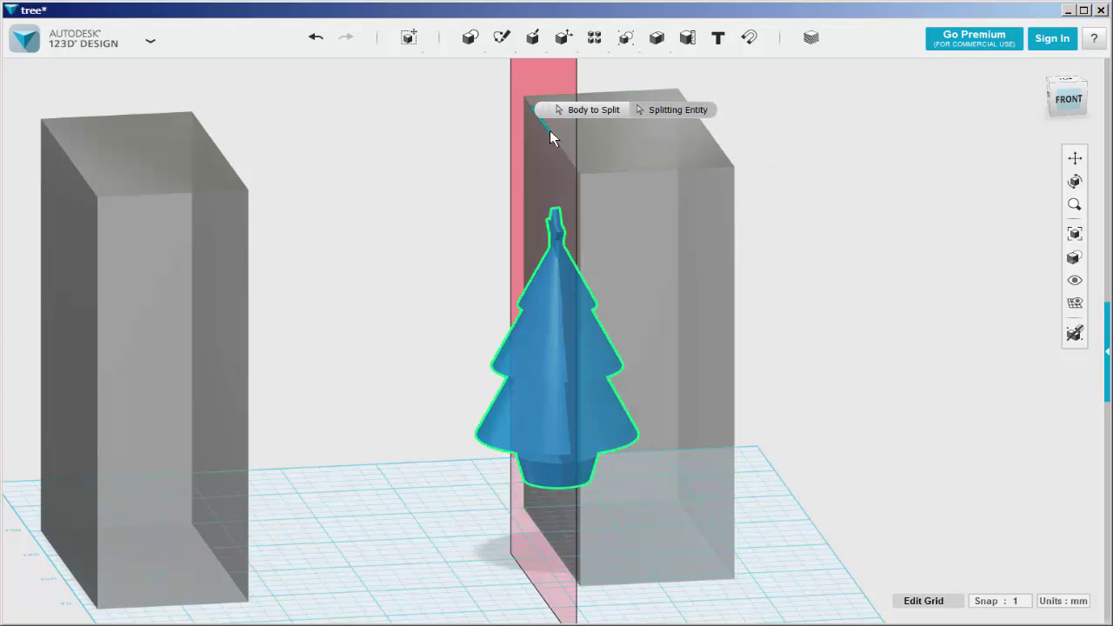
pyautogui.click(444, 170)
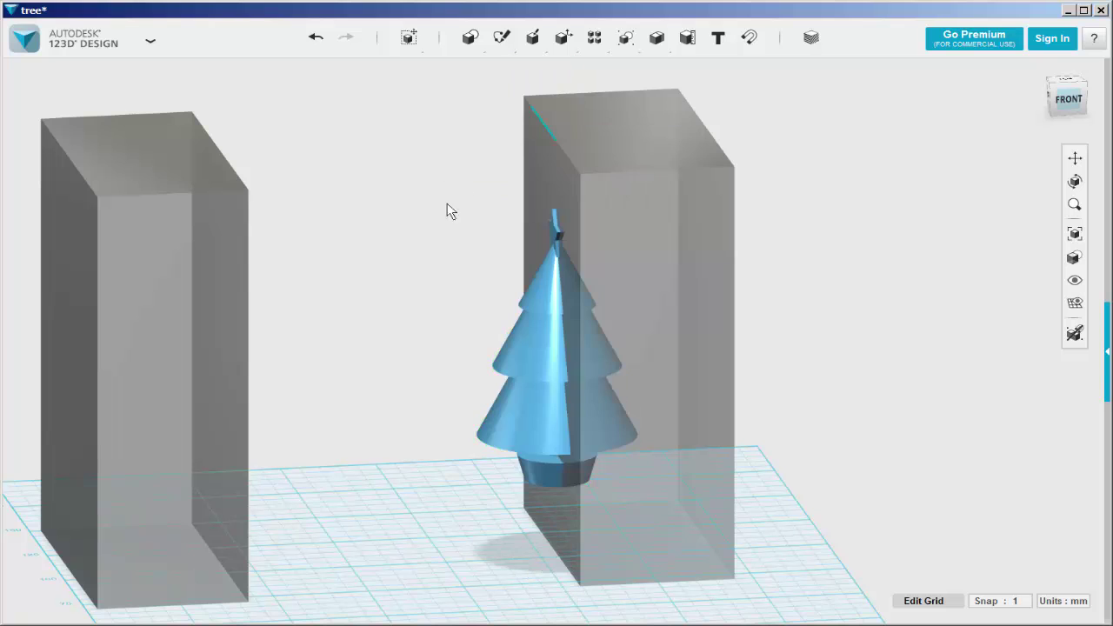
pyautogui.moveTo(446, 211); pyautogui.dragTo(417, 270, button='right')
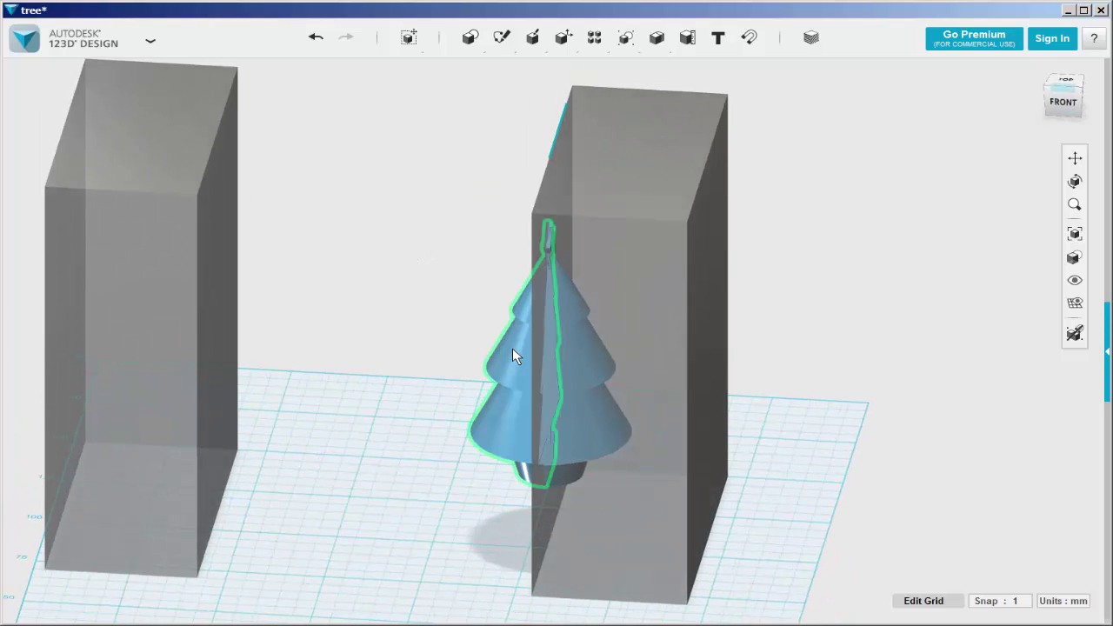
# In front view, move one tree half 87 mm into the left block.
pyautogui.click(512, 354)
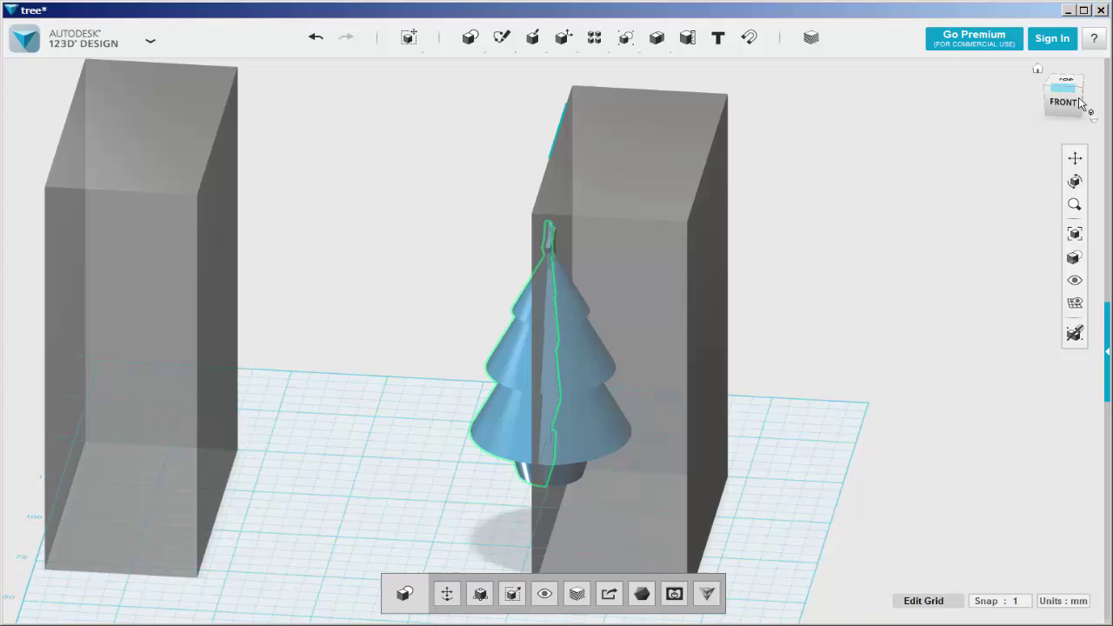
pyautogui.click(1072, 101)
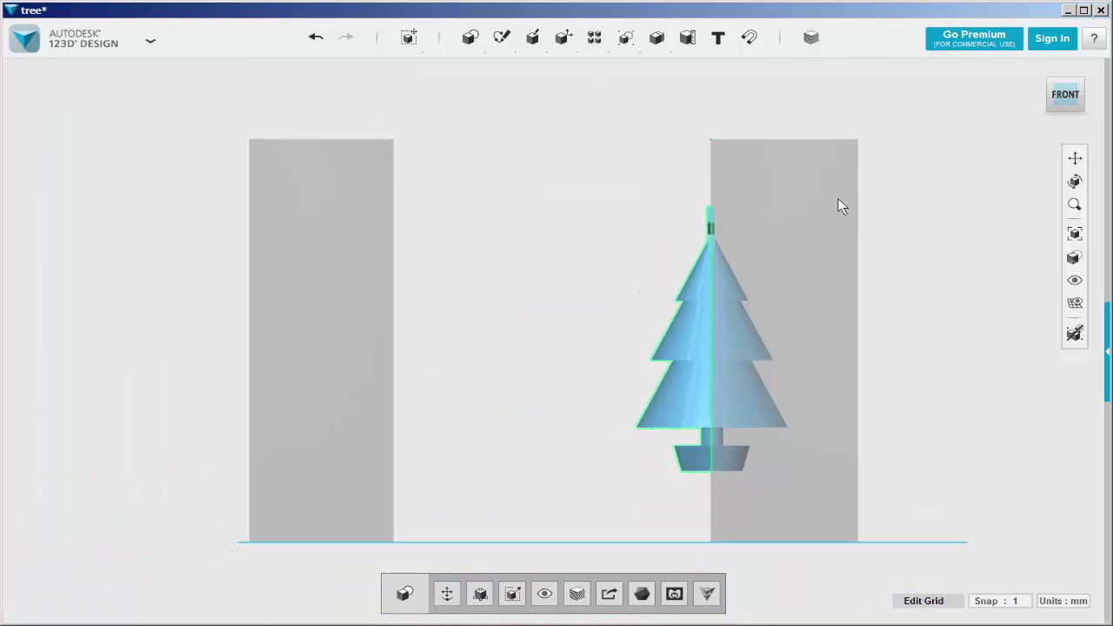
pyautogui.moveTo(693, 329); pyautogui.dragTo(408, 379)
pyautogui.scroll(-4, 600, 374)
pyautogui.moveTo(624, 386); pyautogui.dragTo(582, 396, button='right')
pyautogui.click(586, 394)
pyautogui.scroll(5, 580, 379)
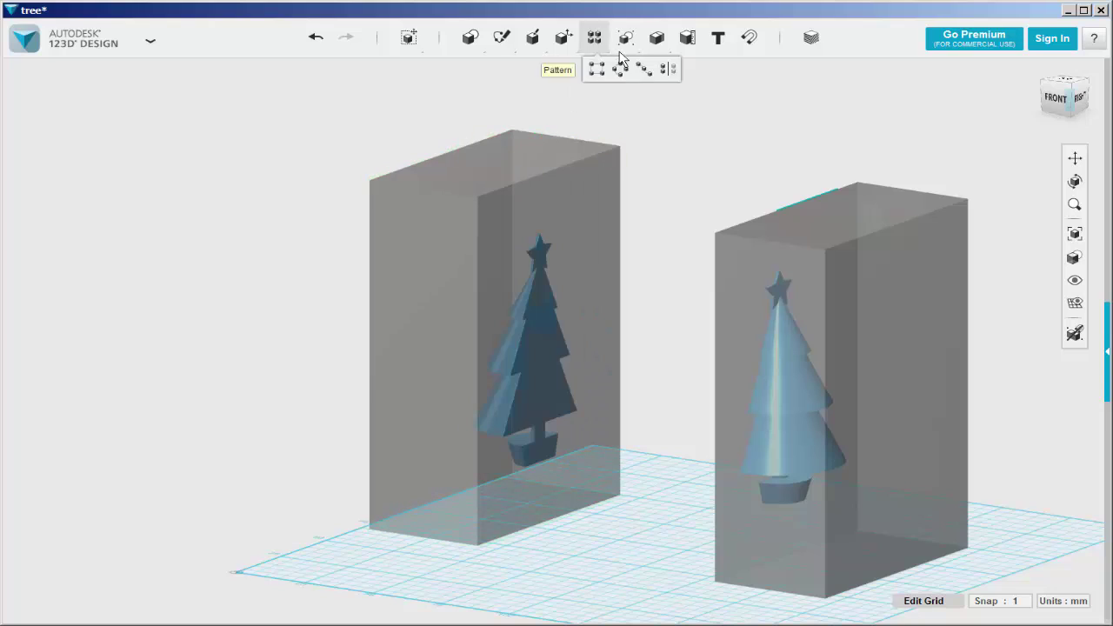
# Subtract the left tree half from the left block.
pyautogui.moveTo(623, 43)
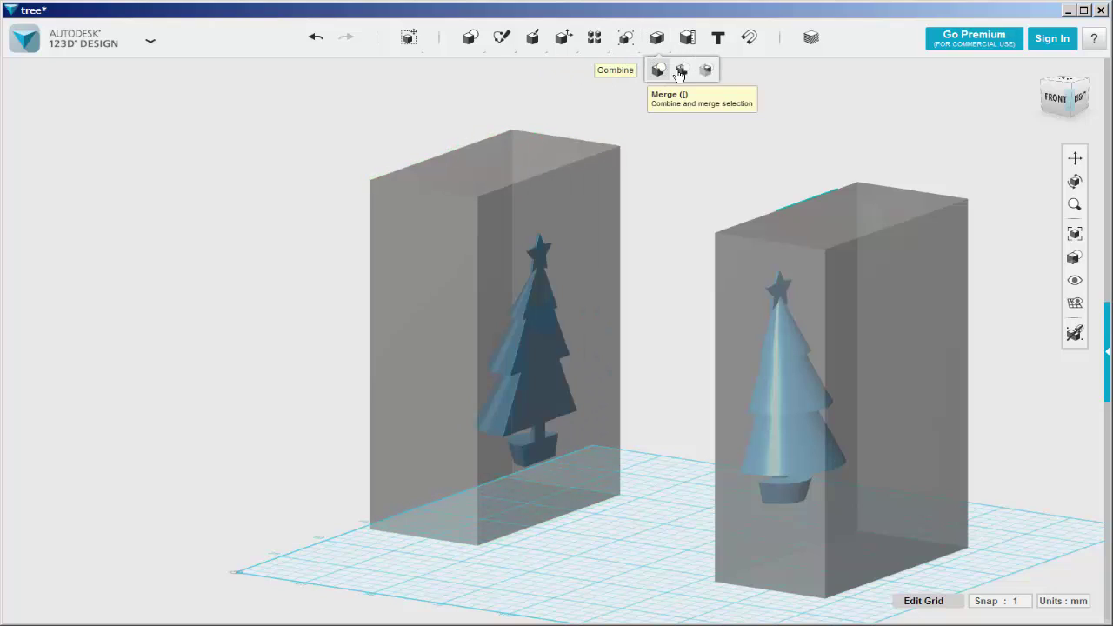
pyautogui.click(682, 70)
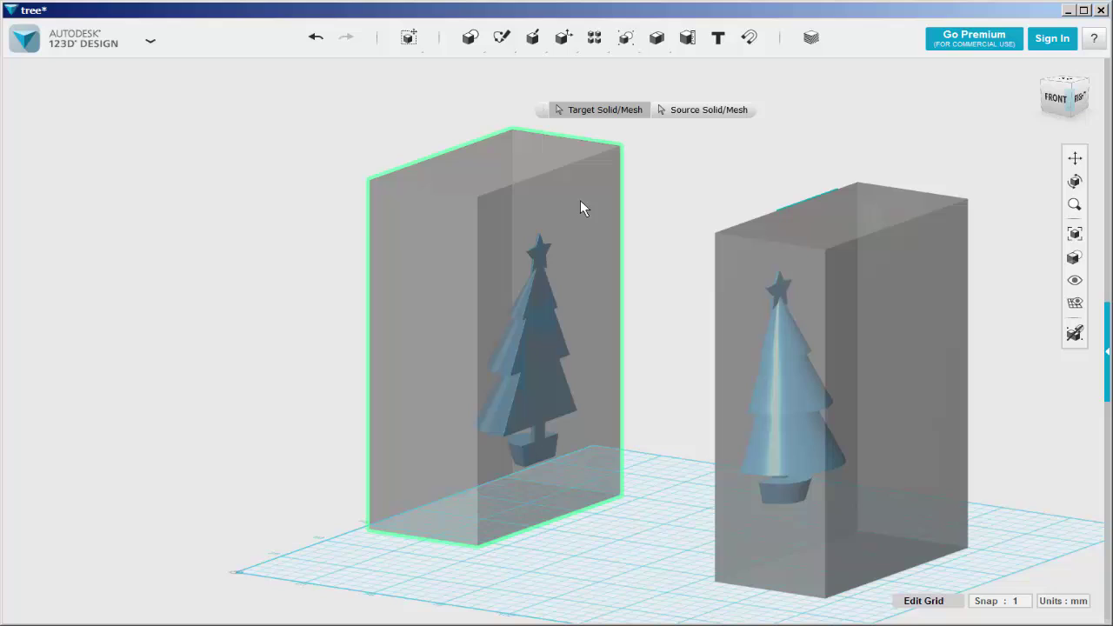
pyautogui.click(580, 200)
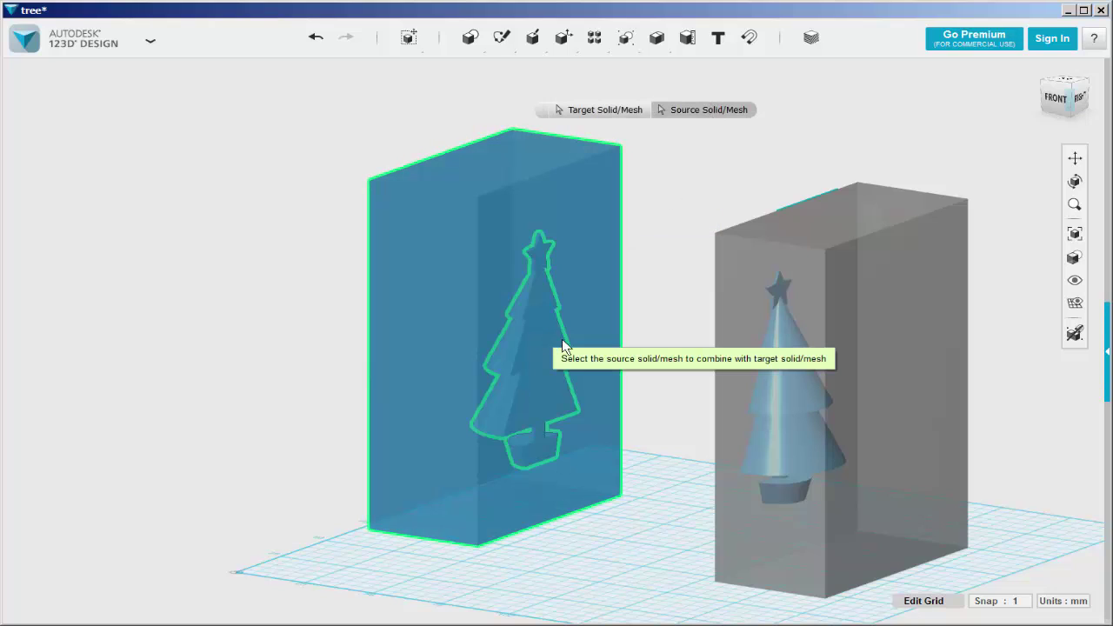
pyautogui.click(562, 341)
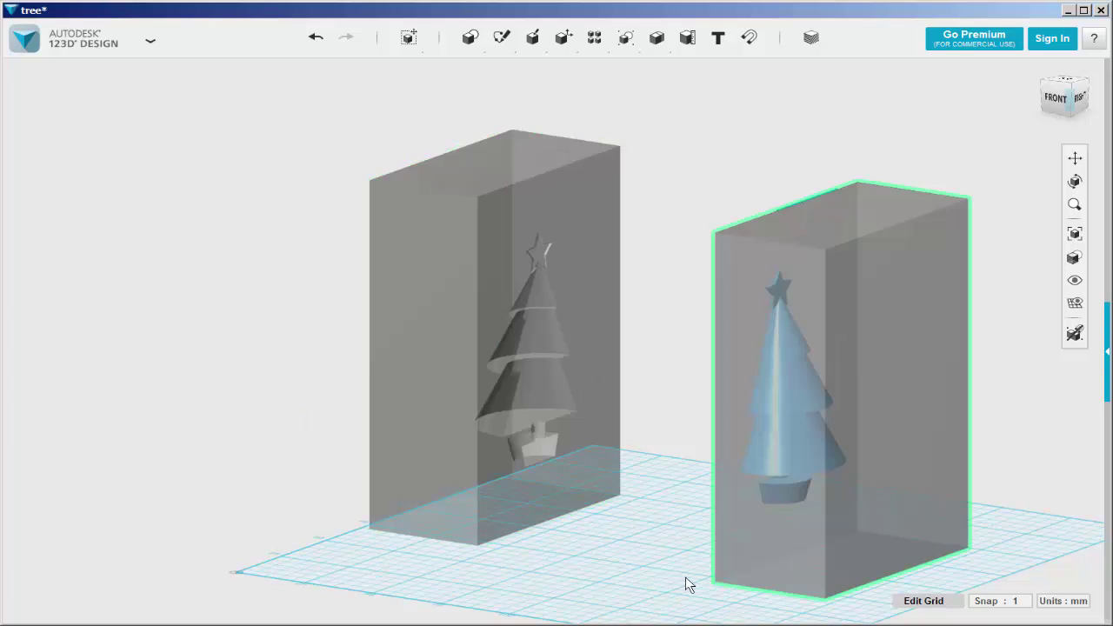
# Subtract the right tree half from the right block.
pyautogui.moveTo(629, 563); pyautogui.dragTo(729, 424, button='right')
pyautogui.moveTo(656, 40)
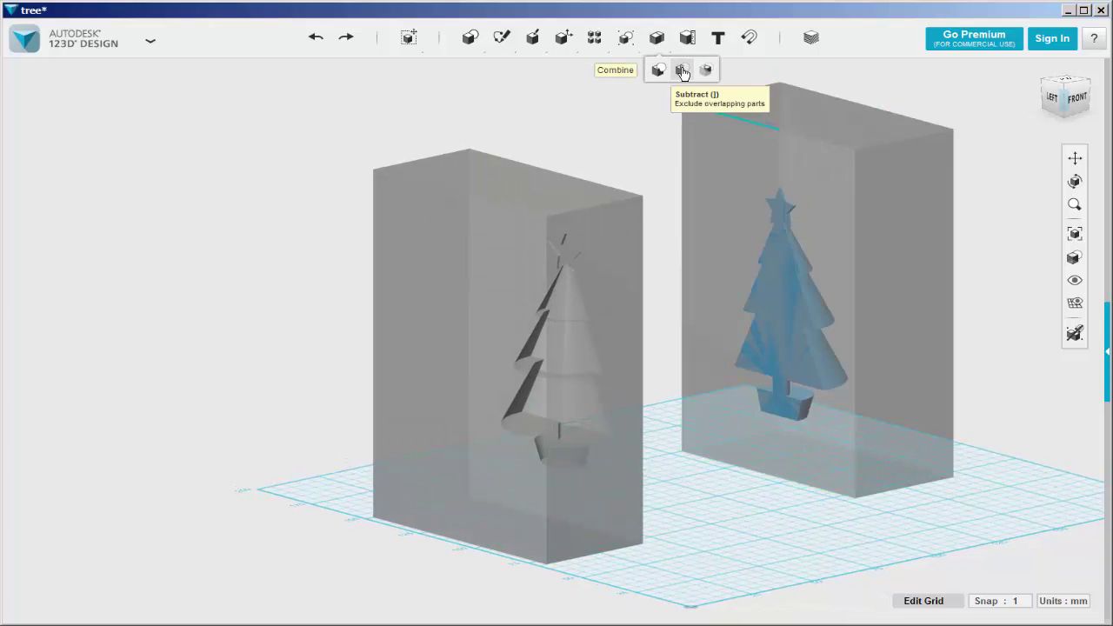
pyautogui.click(683, 71)
pyautogui.click(731, 168)
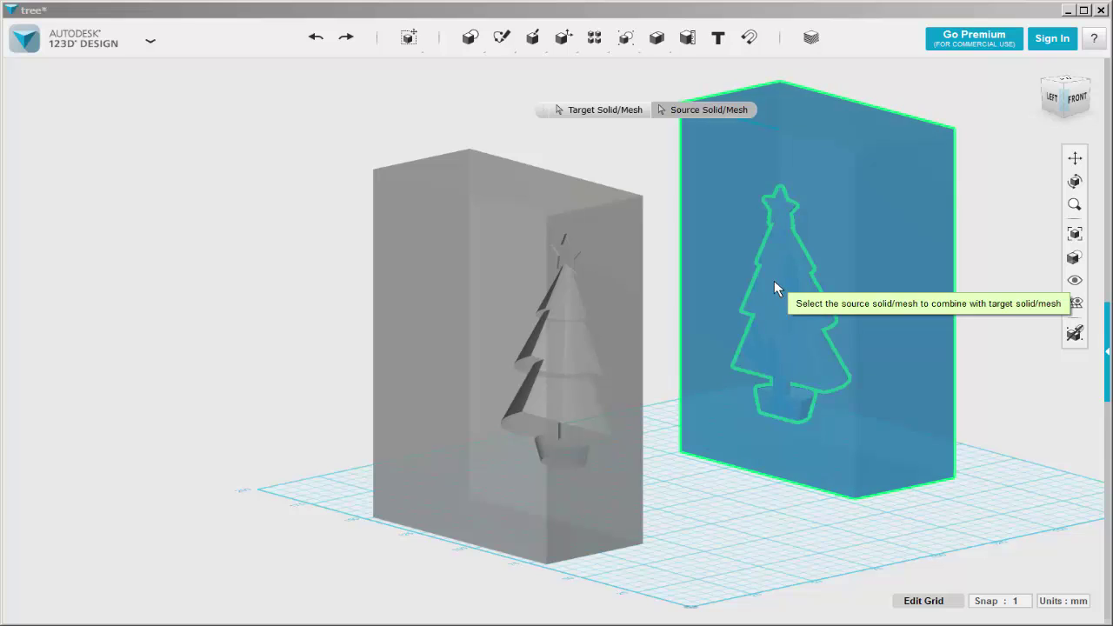
pyautogui.click(775, 284)
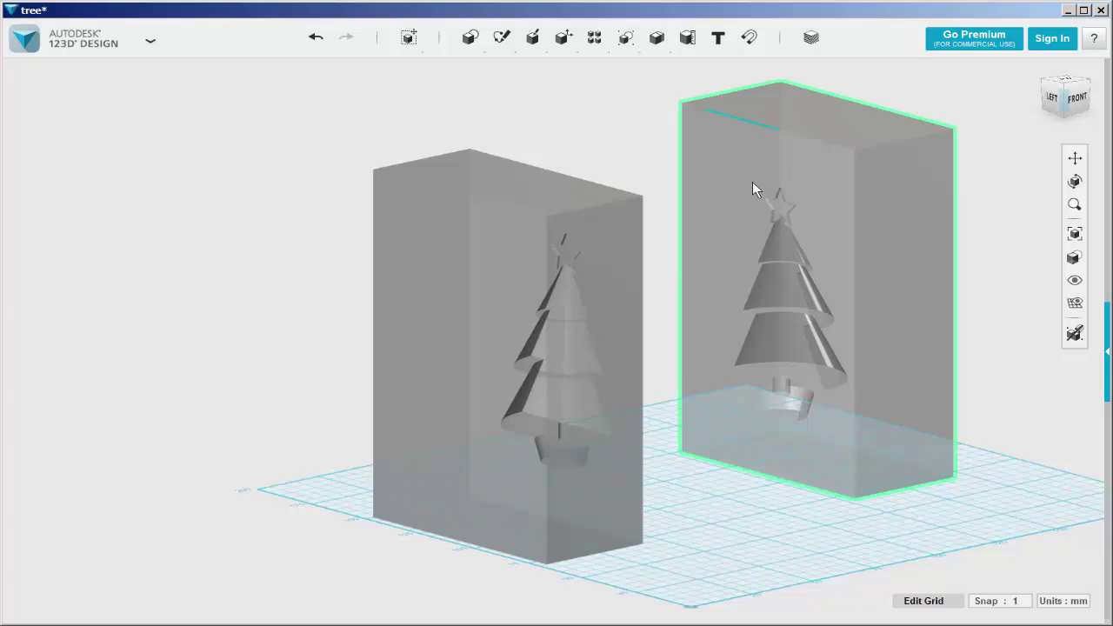
# Remove the leftover sketch line on the right block and view both blocks from the front-right.
pyautogui.click(746, 120)
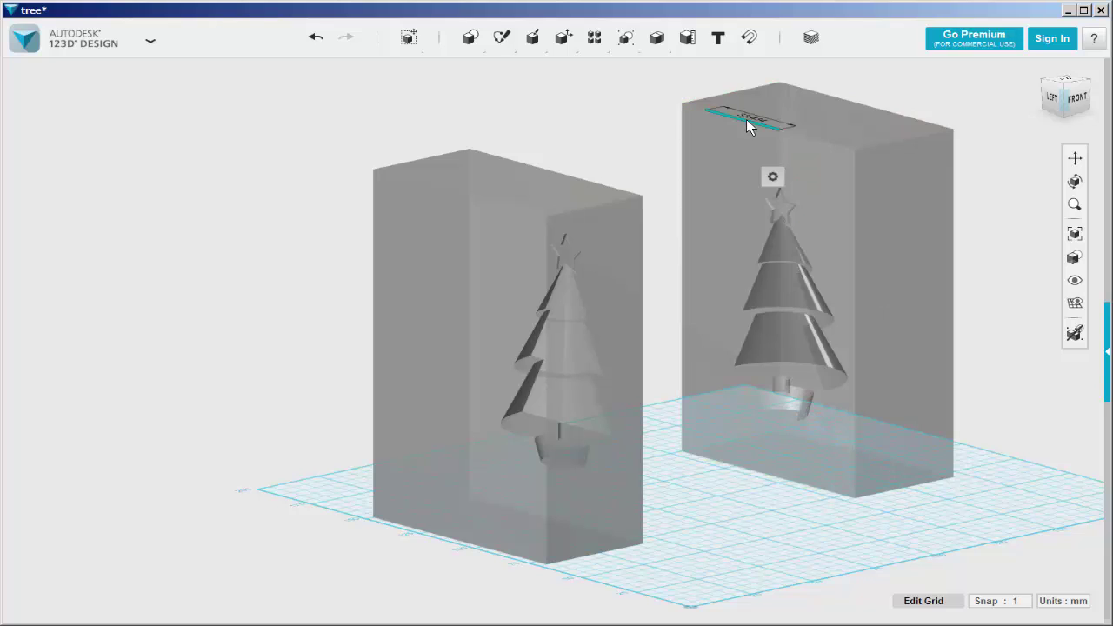
pyautogui.press('Escape')
pyautogui.moveTo(608, 330); pyautogui.dragTo(423, 368, button='right')
pyautogui.moveTo(497, 472); pyautogui.dragTo(487, 434, button='right')
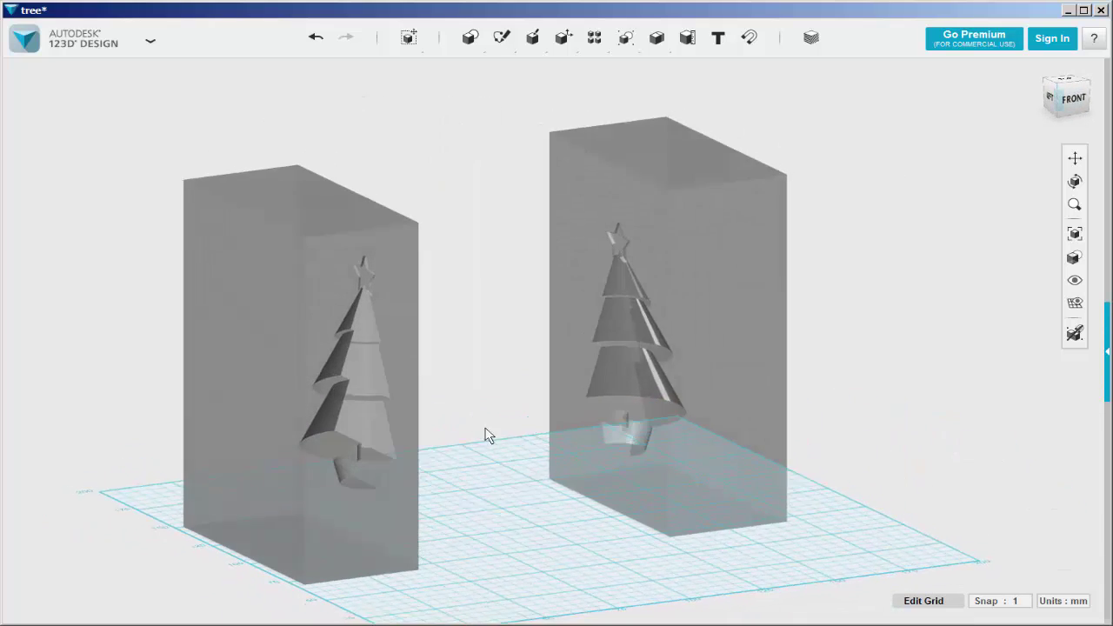
# Apply the Default material to both mold blocks so they render solid.
pyautogui.click(811, 40)
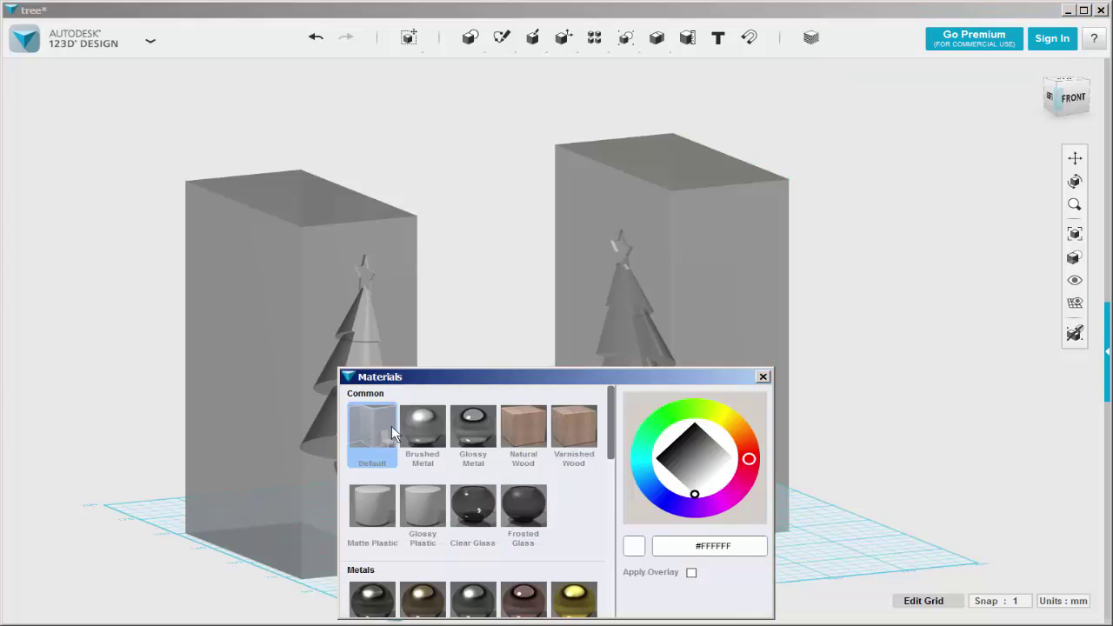
pyautogui.click(258, 309)
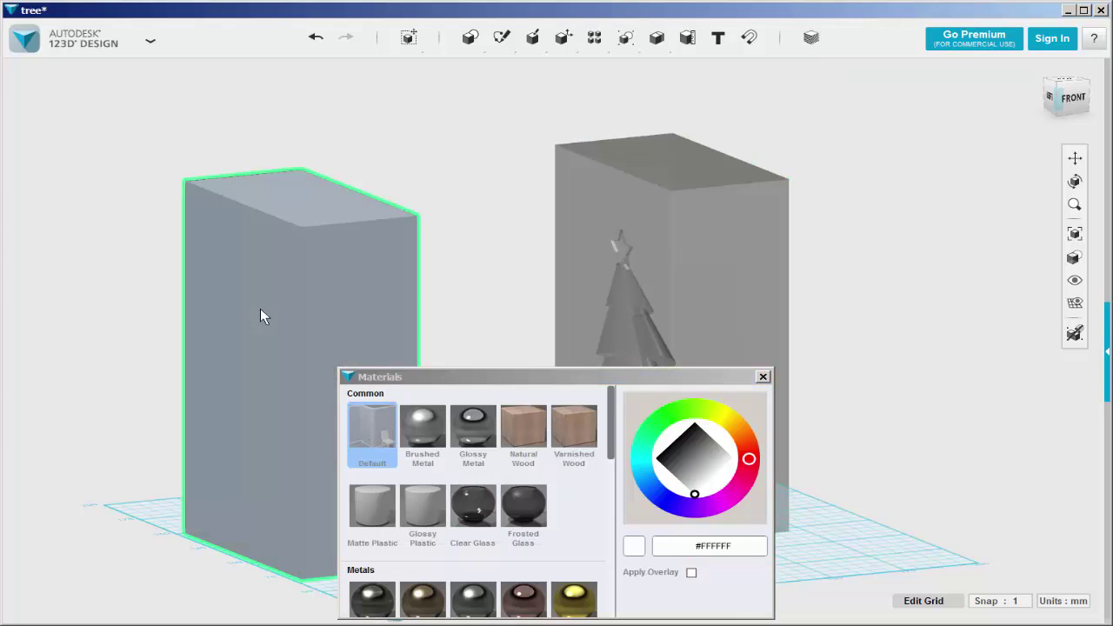
pyautogui.keyDown('shift'); pyautogui.click(745, 217); pyautogui.keyUp('shift')
pyautogui.click(743, 219)
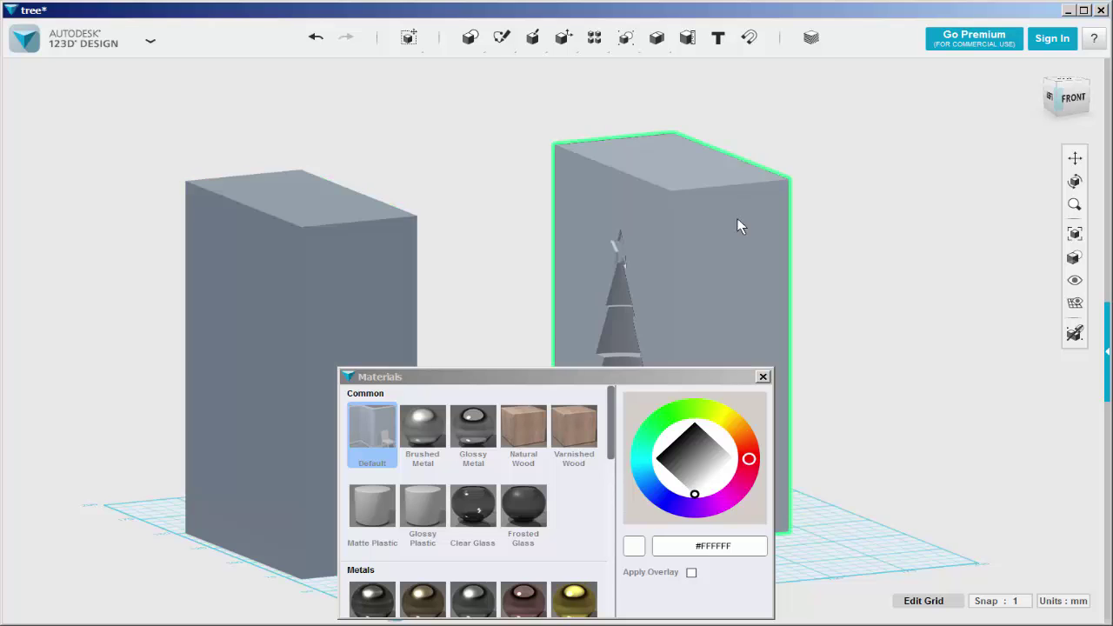
pyautogui.click(764, 379)
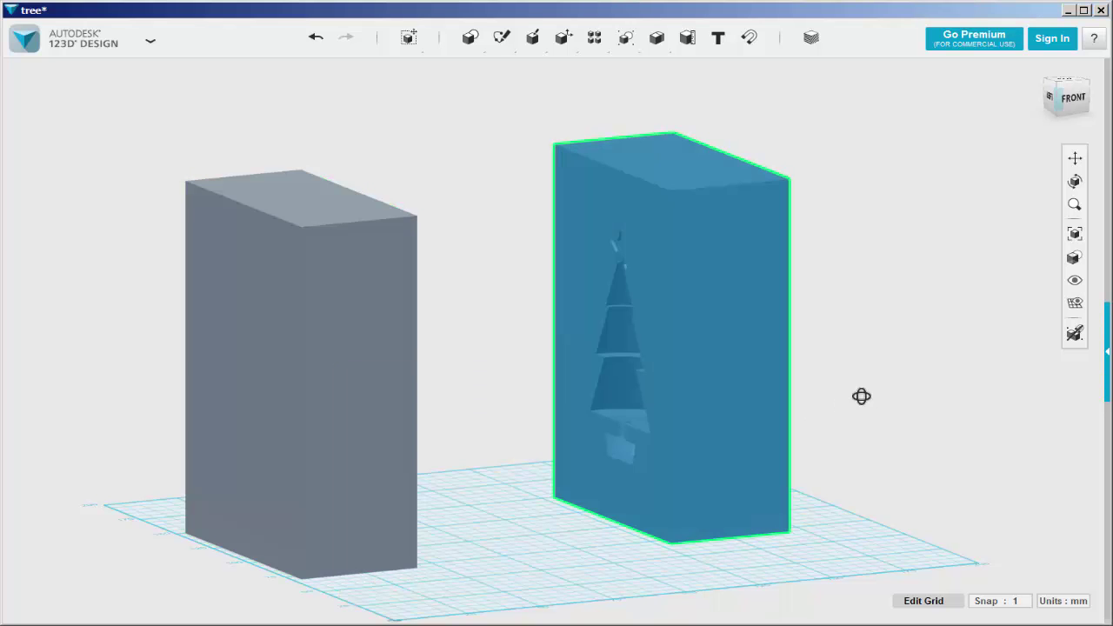
pyautogui.moveTo(861, 396); pyautogui.dragTo(529, 293, button='right')
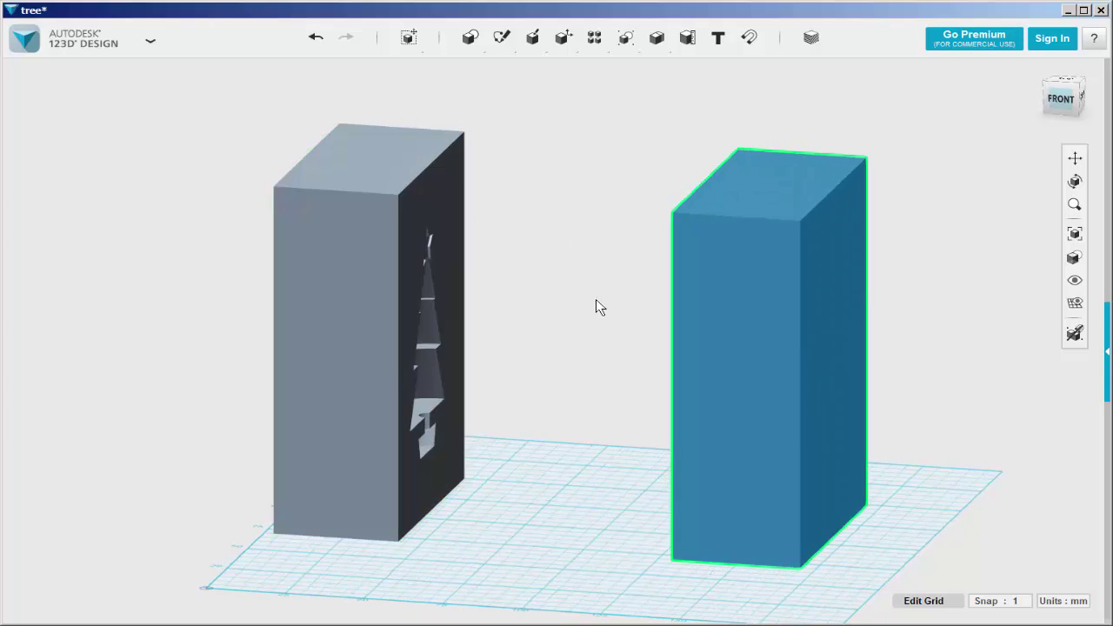
# Move the right mold block 100 mm along Y, farther from the left block.
pyautogui.moveTo(598, 306); pyautogui.dragTo(669, 241, button='right')
pyautogui.moveTo(567, 308); pyautogui.dragTo(706, 337, button='right')
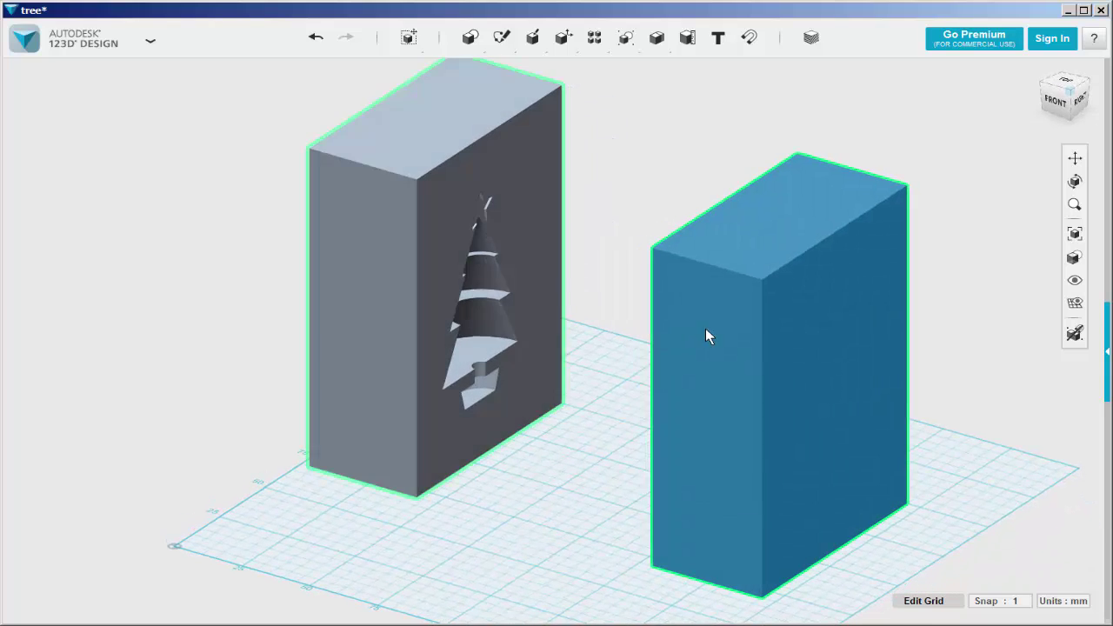
pyautogui.click(705, 330)
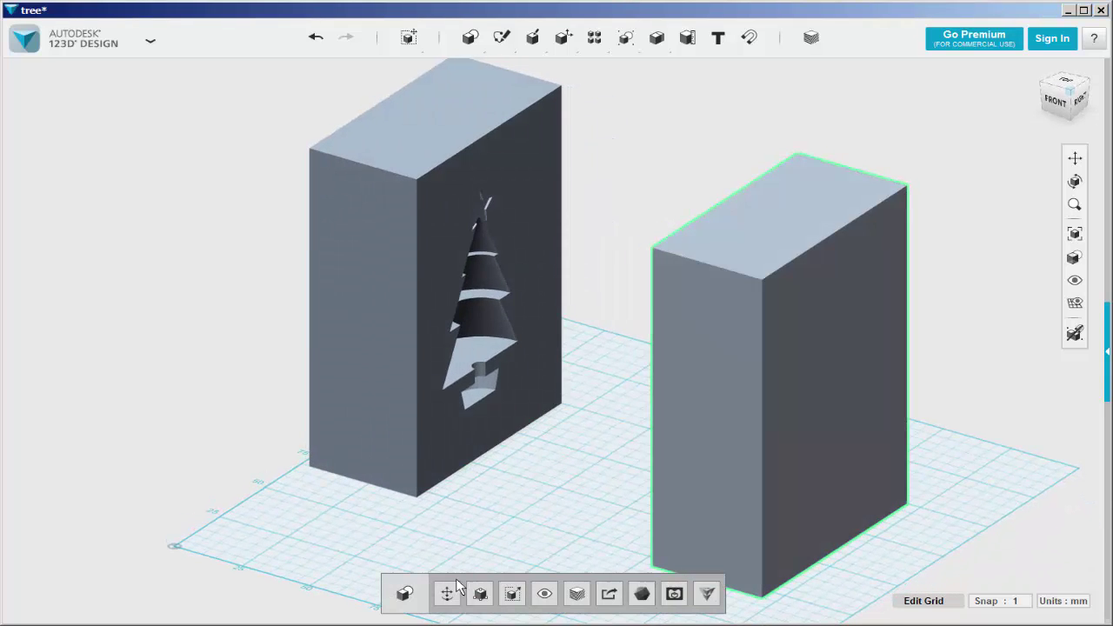
pyautogui.click(446, 595)
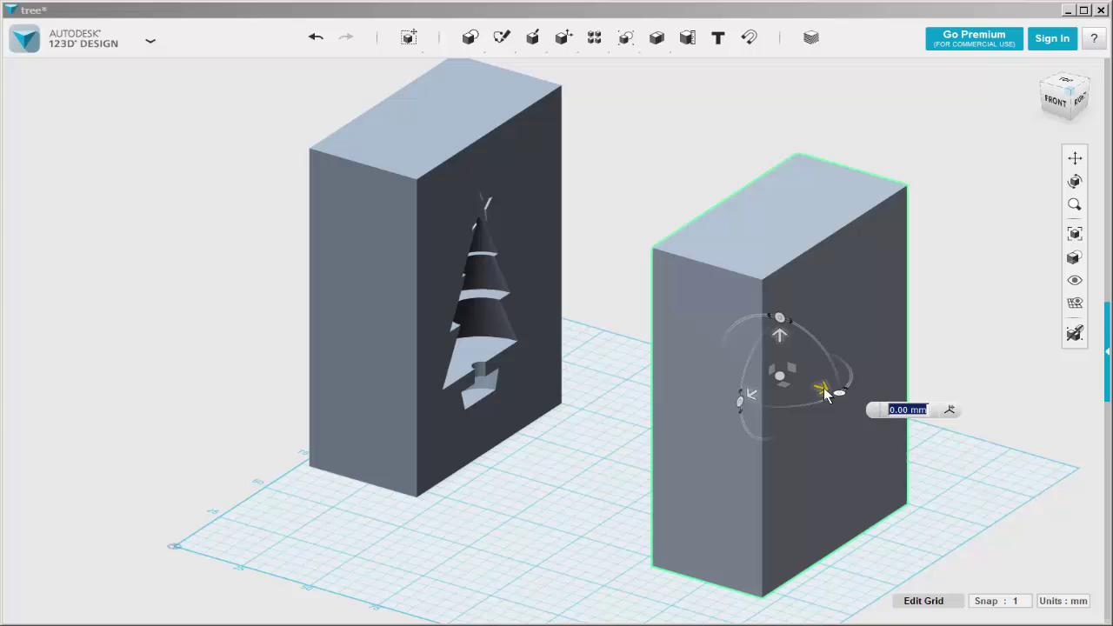
pyautogui.moveTo(818, 390); pyautogui.dragTo(1091, 467)
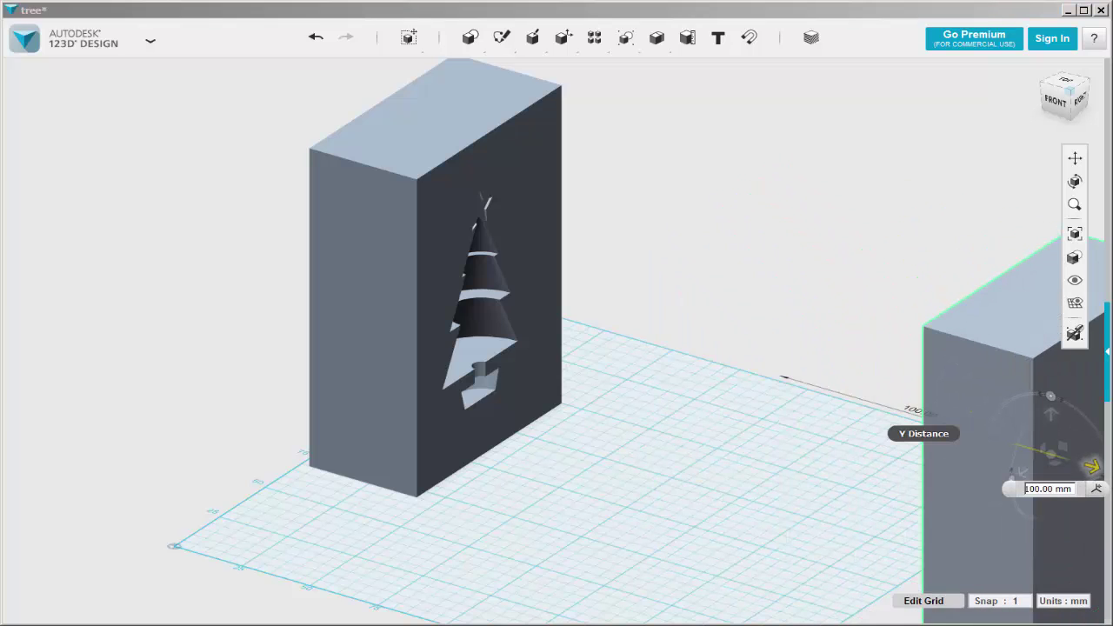
# Reframe the view on both blocks and clear the selection.
pyautogui.click(596, 458)
pyautogui.moveTo(594, 459); pyautogui.dragTo(512, 324, button='right')
pyautogui.click(512, 324)
pyautogui.moveTo(512, 324); pyautogui.dragTo(440, 201, button='middle')
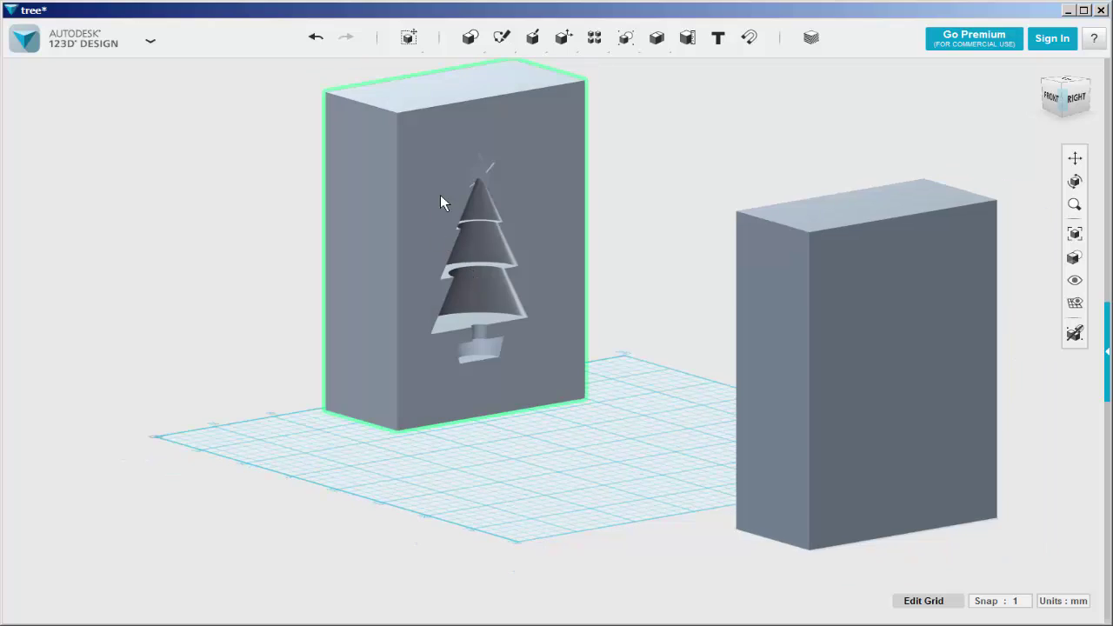
pyautogui.click(513, 508)
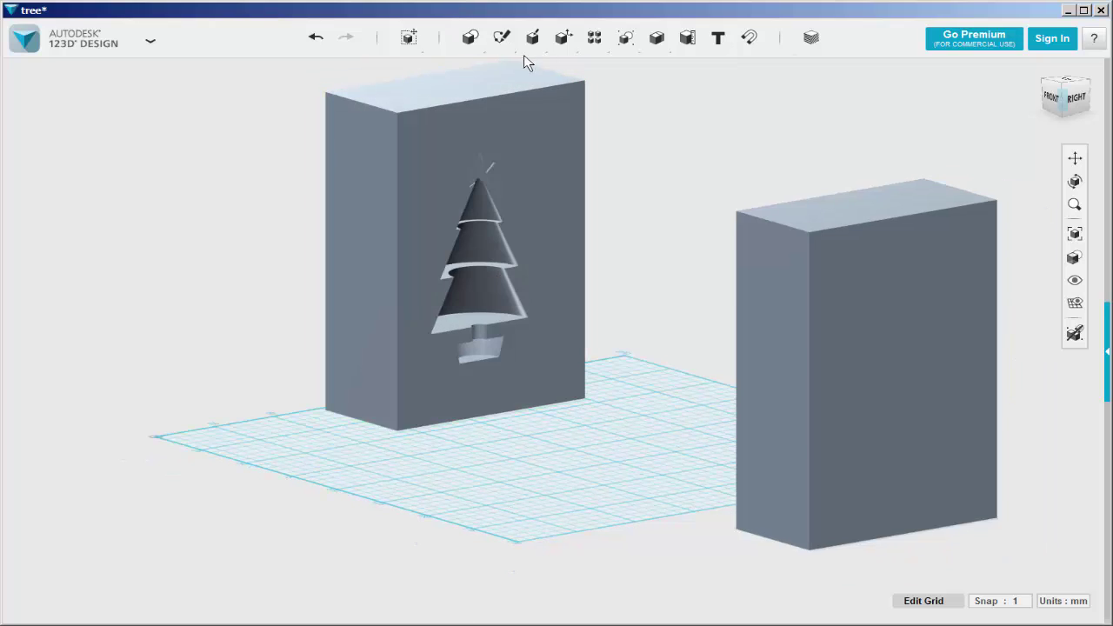
# Sketch a 70 × 110 mm rectangle on the tree block's front face.
pyautogui.moveTo(502, 36)
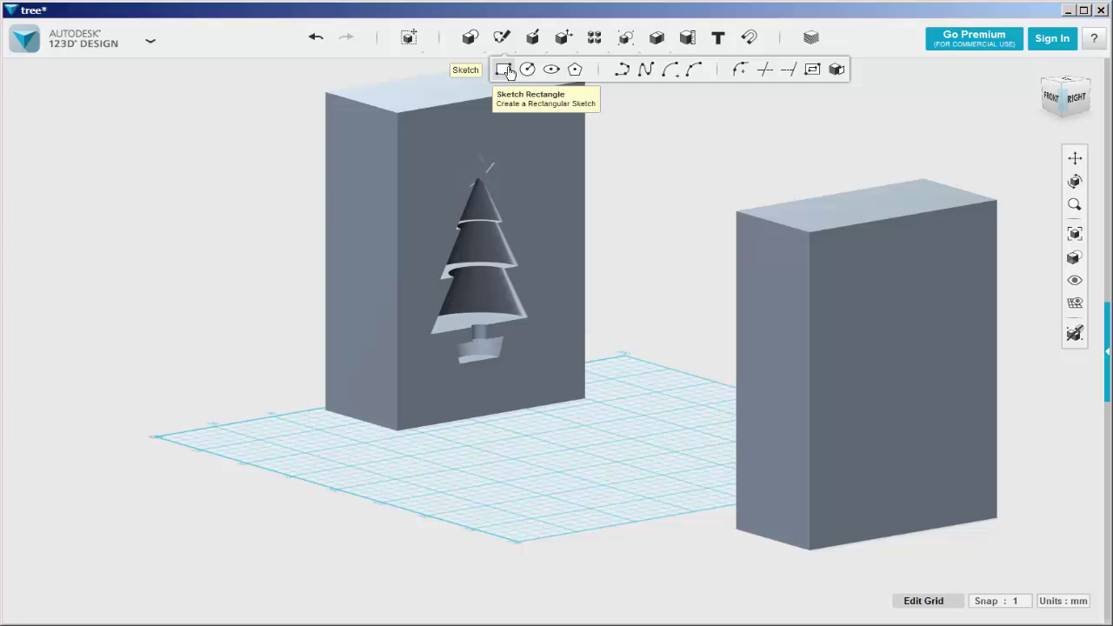
pyautogui.click(508, 73)
pyautogui.click(527, 133)
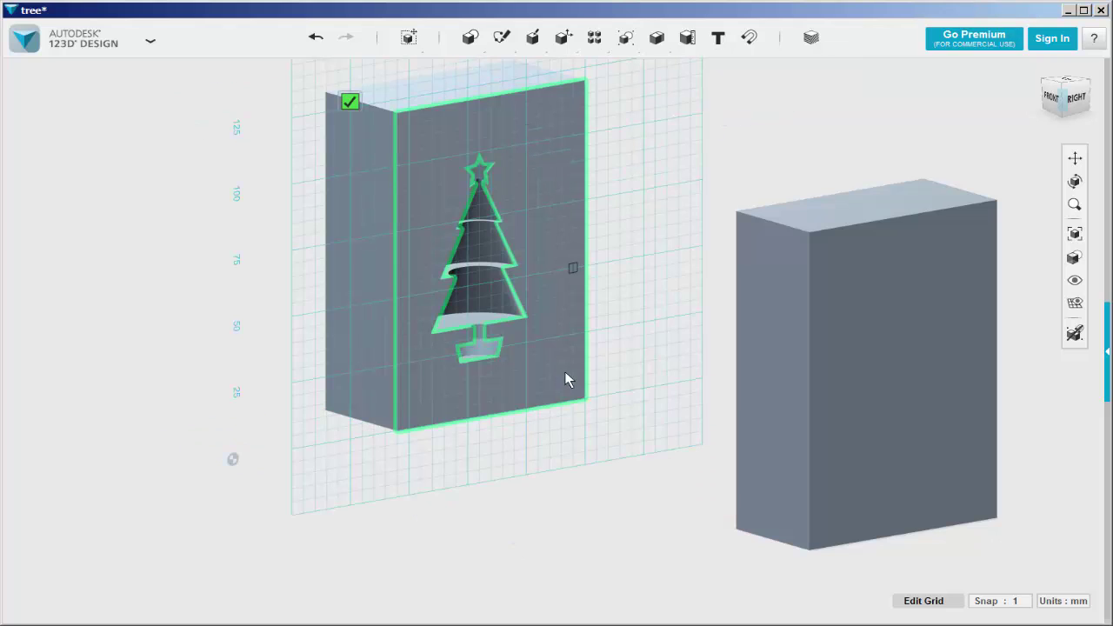
pyautogui.click(570, 386)
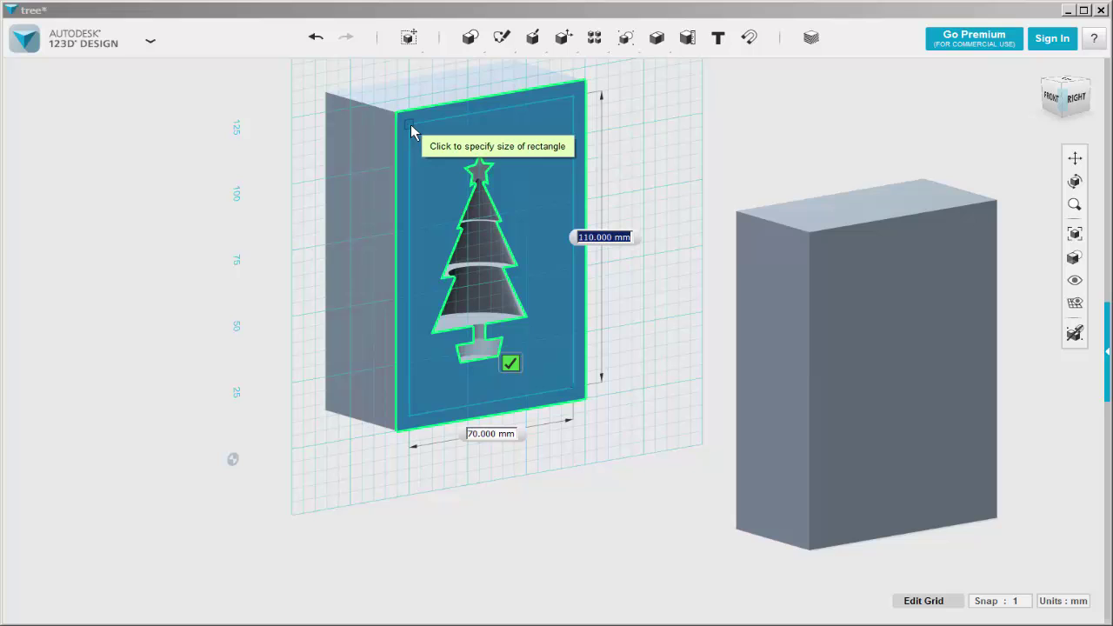
pyautogui.click(411, 127)
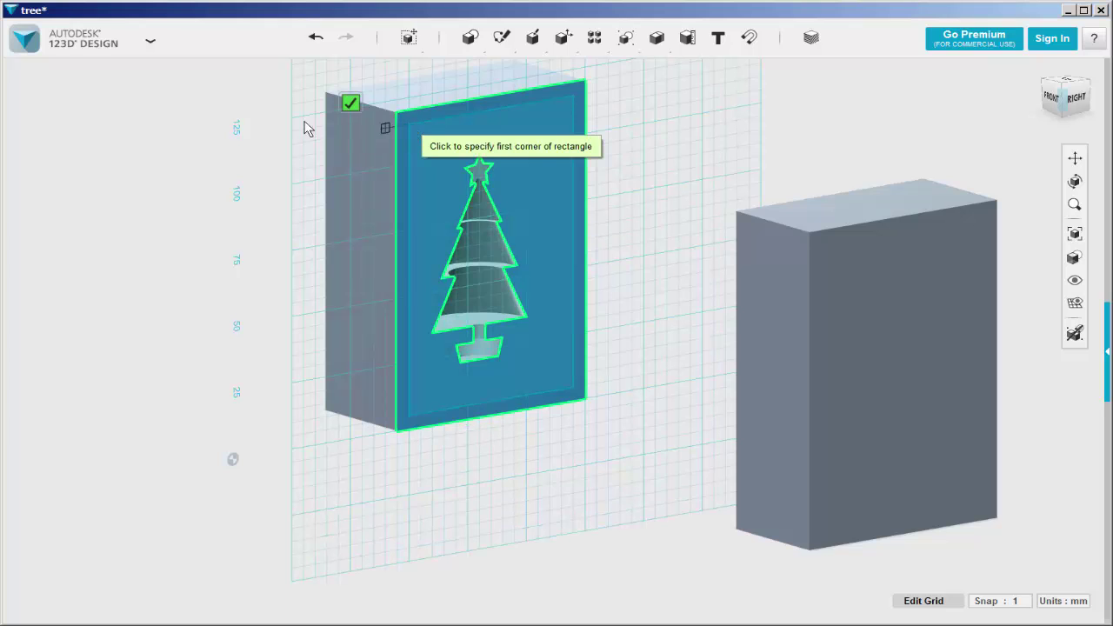
pyautogui.click(349, 104)
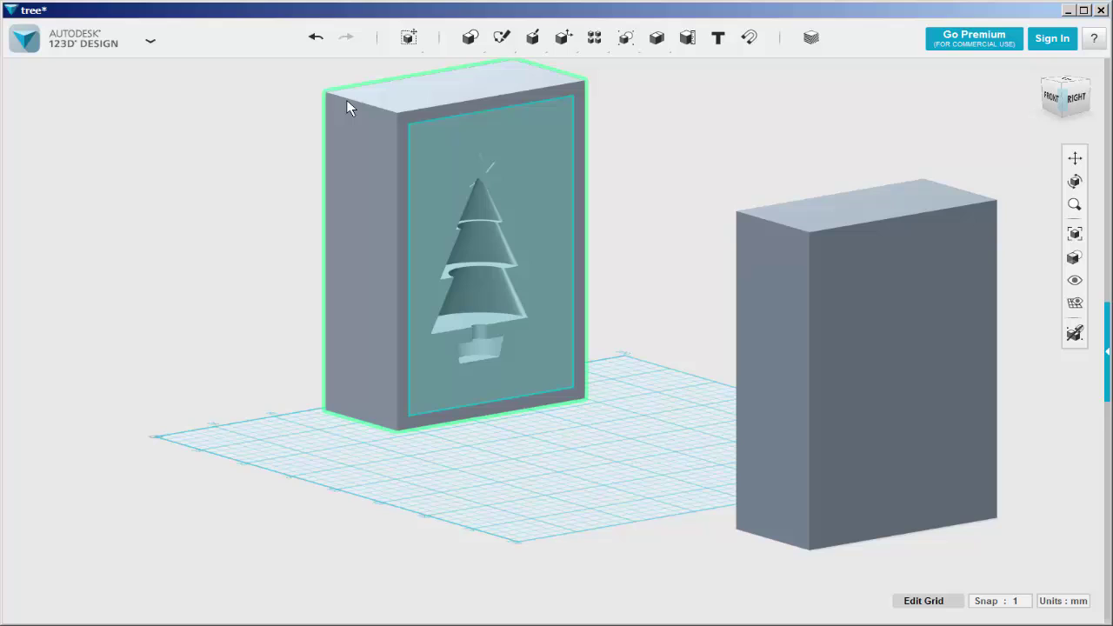
# Sketch a slightly smaller inner rectangle on the same face.
pyautogui.moveTo(500, 39)
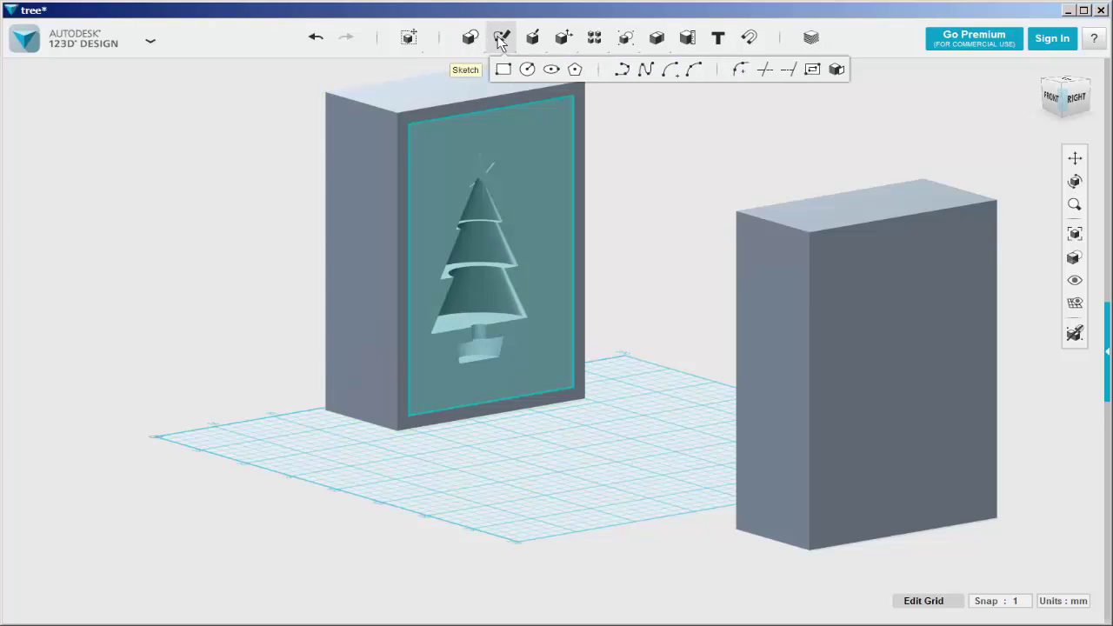
pyautogui.click(503, 69)
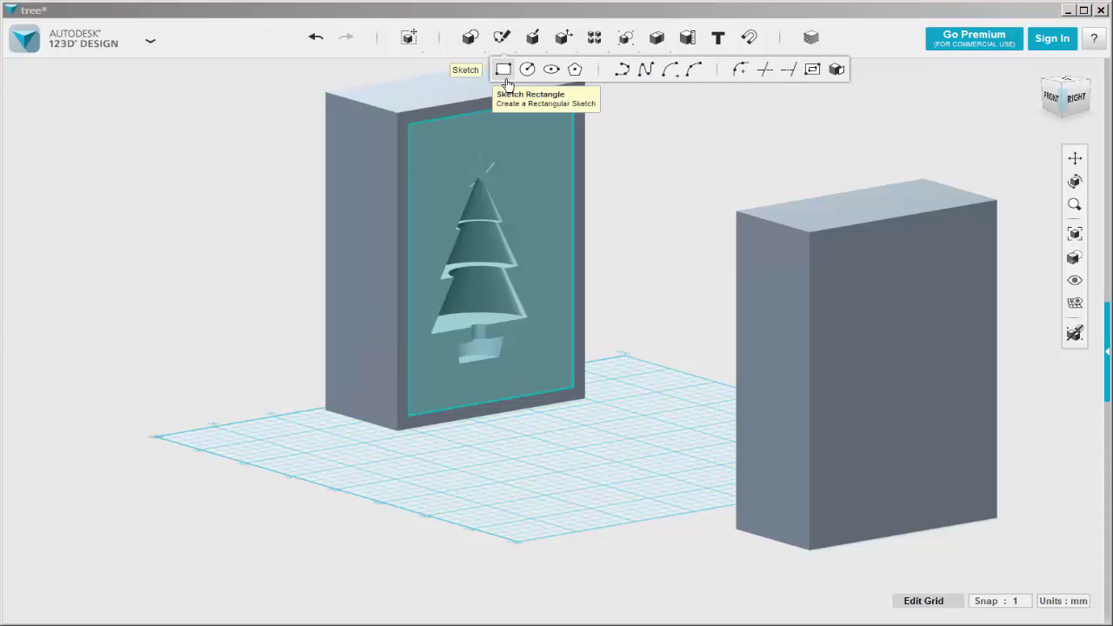
pyautogui.click(543, 140)
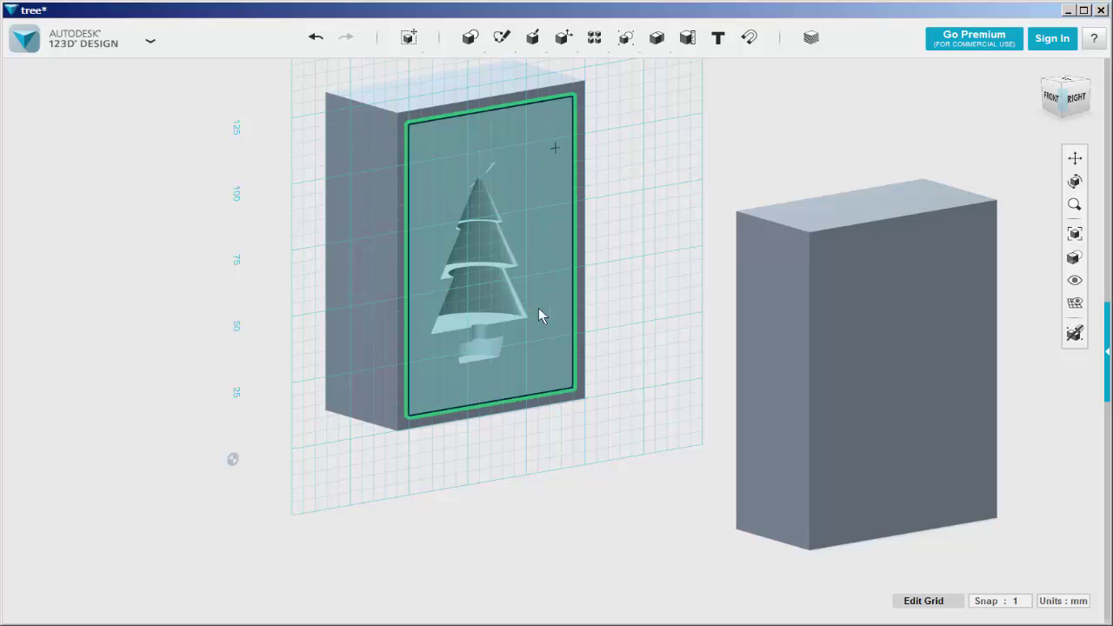
pyautogui.click(561, 383)
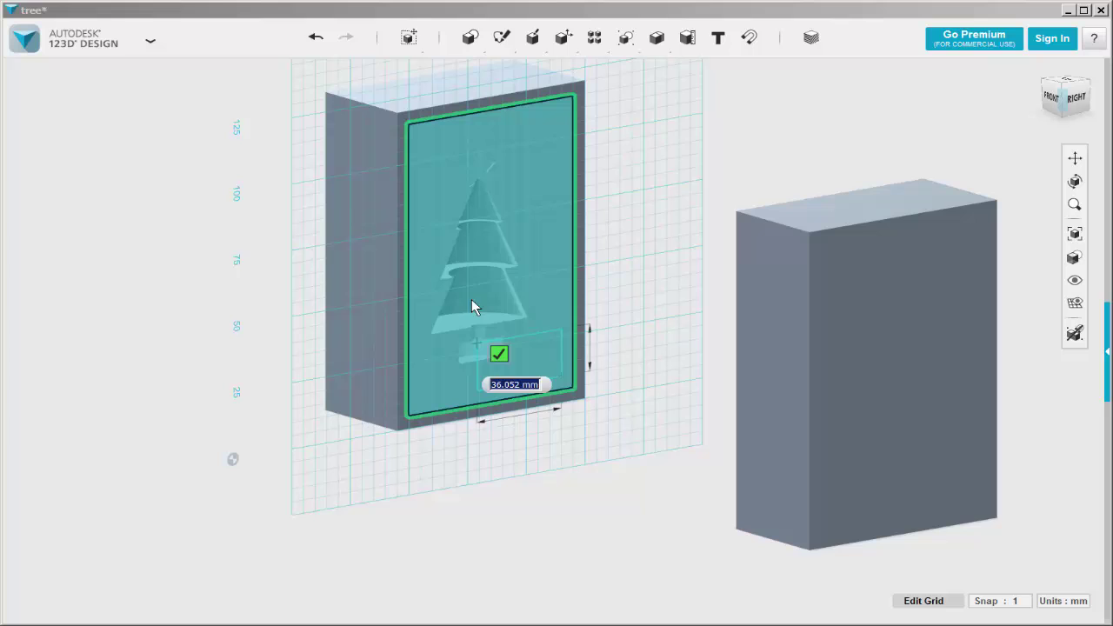
pyautogui.click(421, 135)
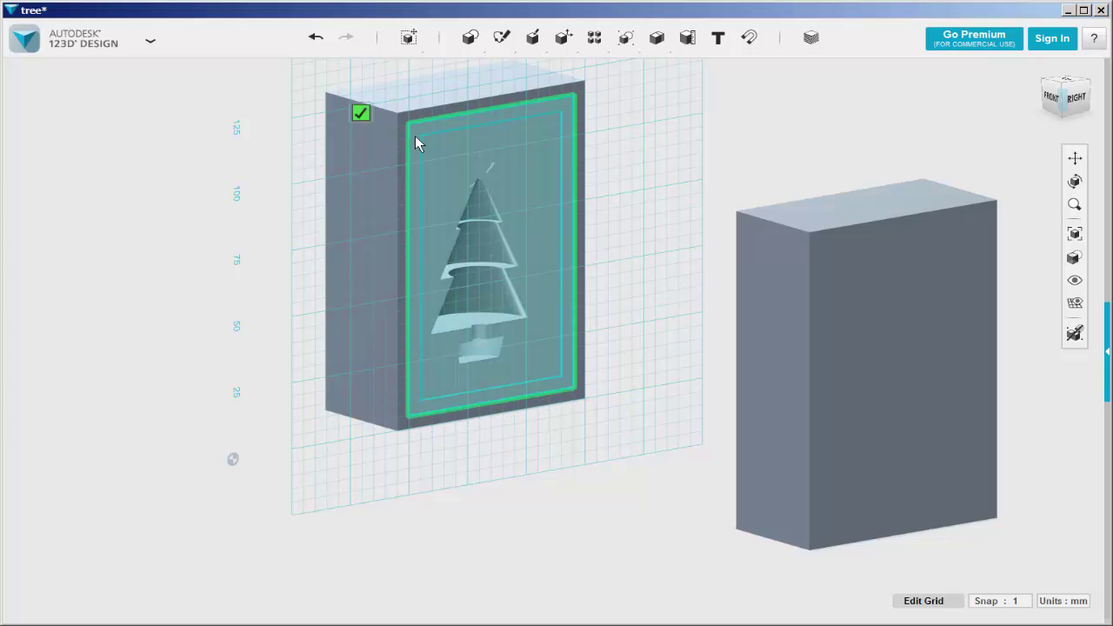
pyautogui.click(360, 114)
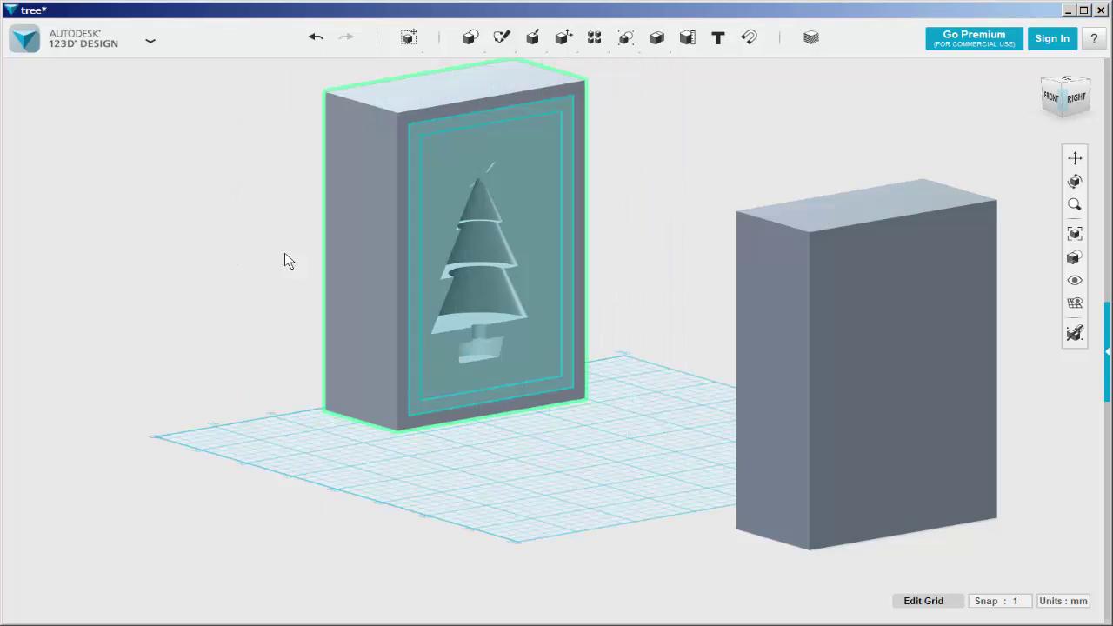
# Orbit around both blocks to an angled view of the tree face, then reach the Sketch menu's Project tool.
pyautogui.moveTo(245, 368); pyautogui.dragTo(273, 352, button='right')
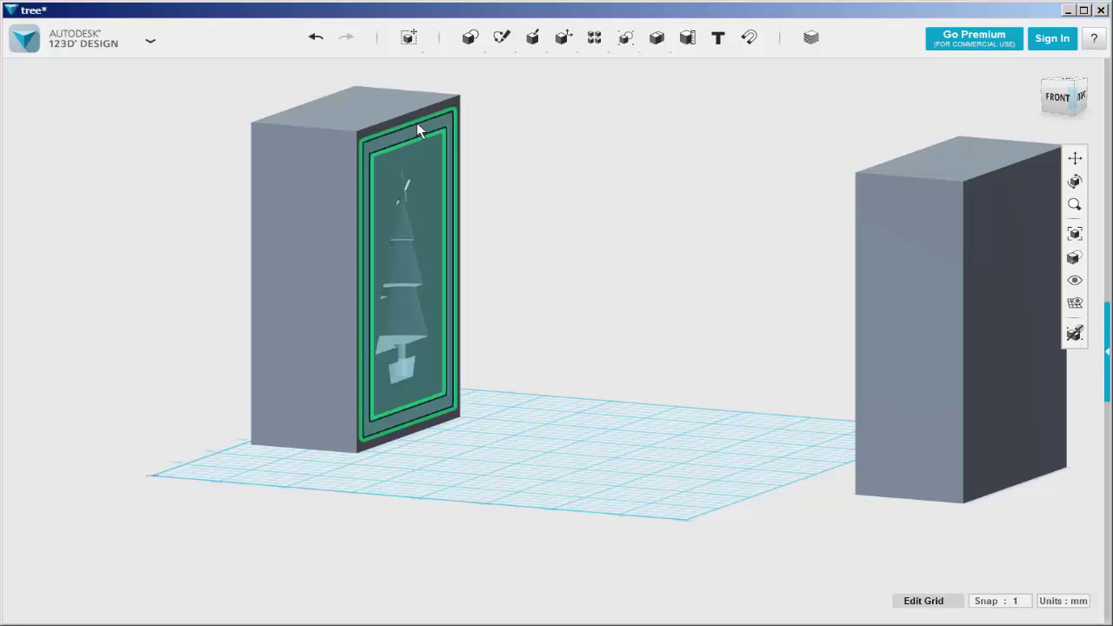
pyautogui.moveTo(606, 233); pyautogui.dragTo(740, 203, button='right')
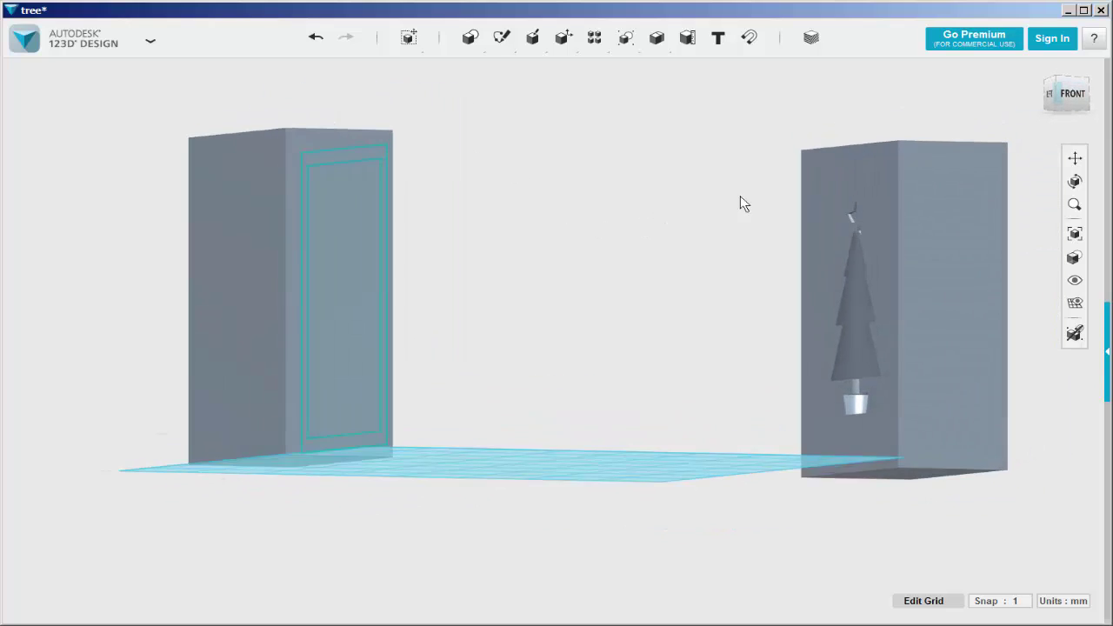
pyautogui.moveTo(662, 239); pyautogui.dragTo(601, 252, button='right')
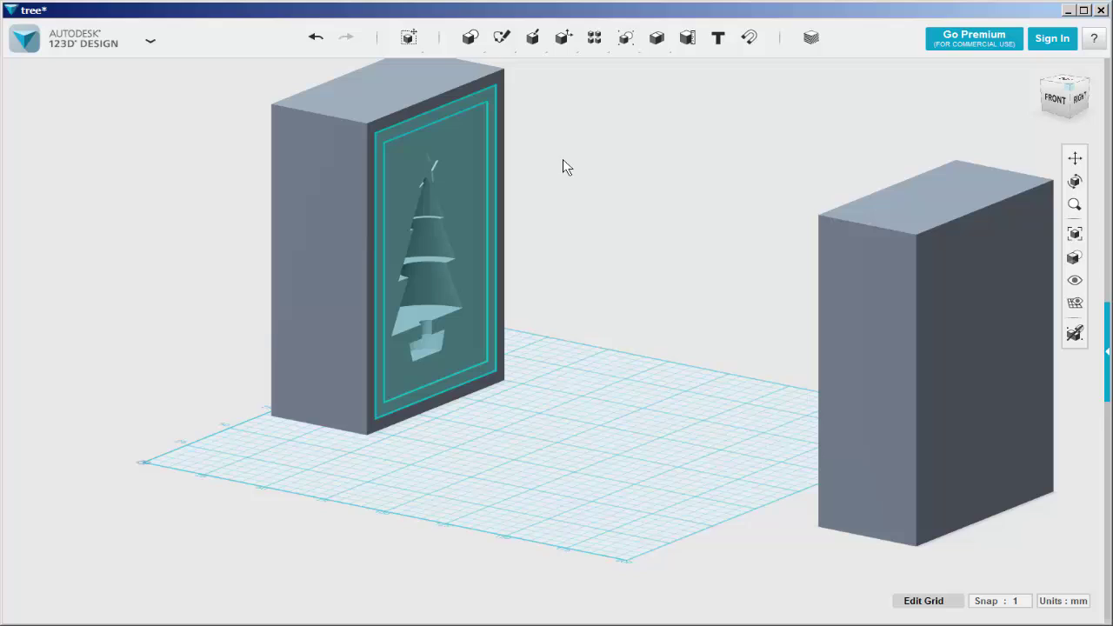
pyautogui.moveTo(519, 56)
pyautogui.moveTo(501, 37)
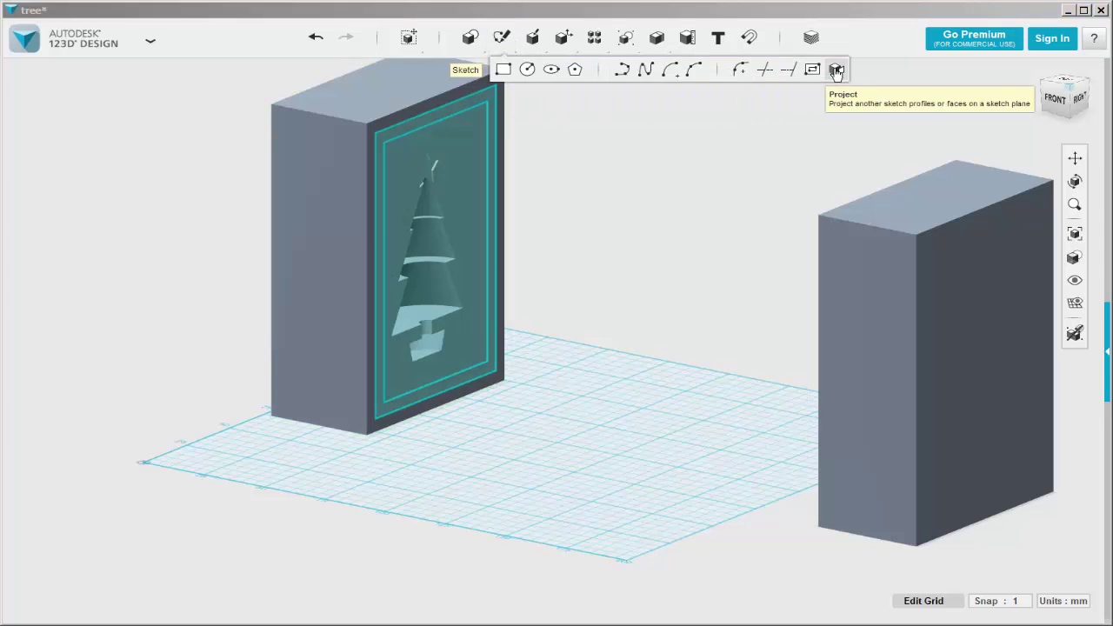
# Project the tree face's frame edges onto a sketch on the second block's face.
pyautogui.moveTo(684, 313); pyautogui.dragTo(745, 296, button='right')
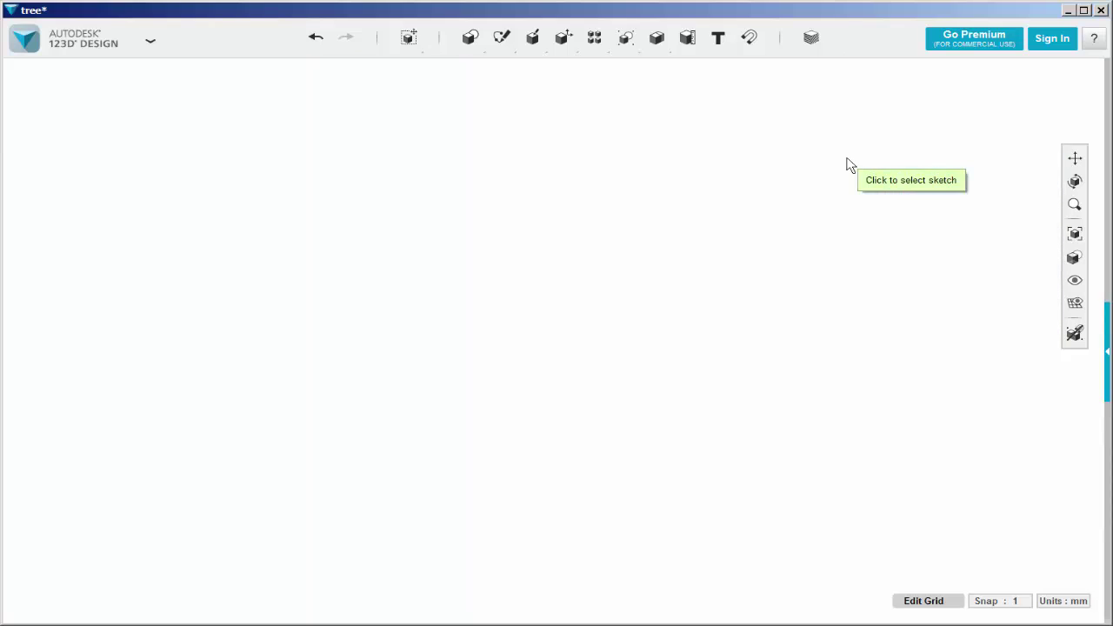
pyautogui.click(841, 165)
pyautogui.moveTo(619, 251); pyautogui.dragTo(517, 256, button='right')
pyautogui.click(451, 114)
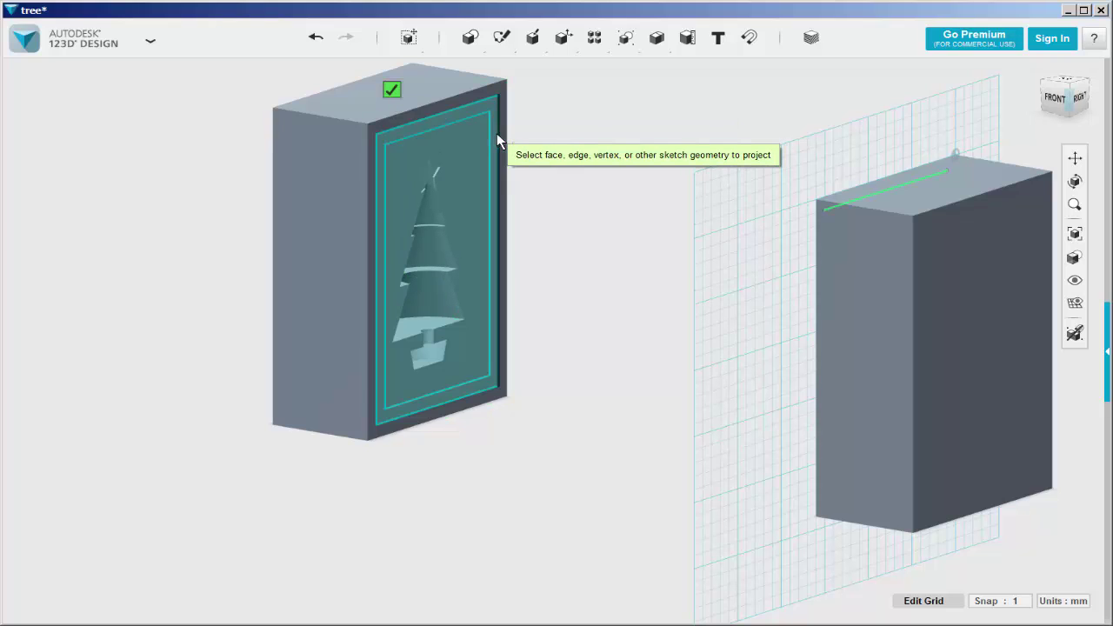
pyautogui.click(496, 133)
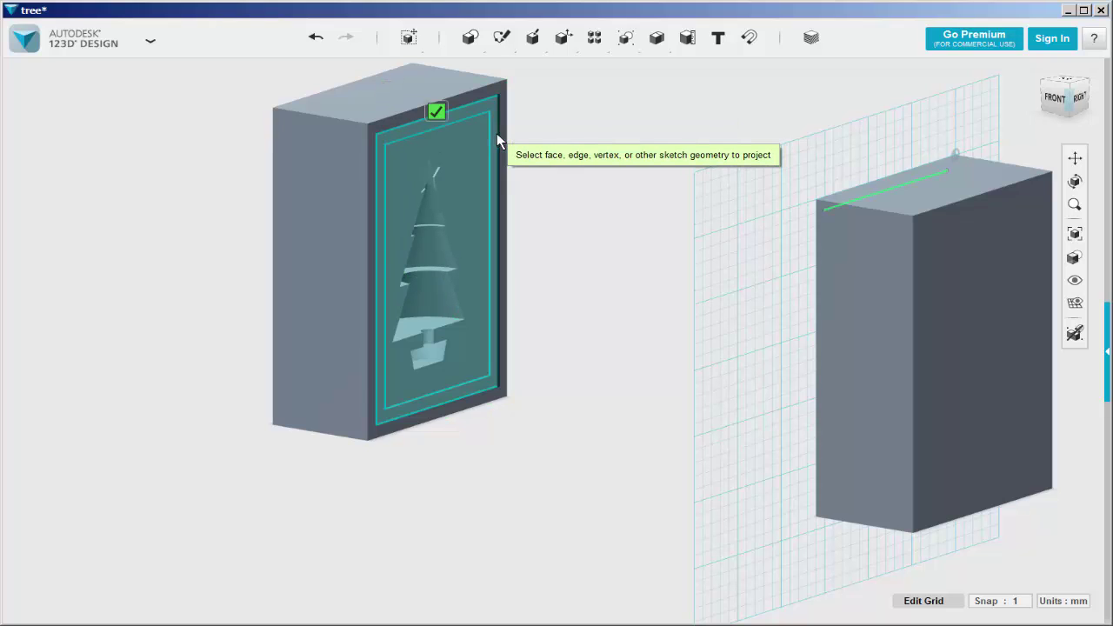
pyautogui.click(379, 183)
pyautogui.click(445, 404)
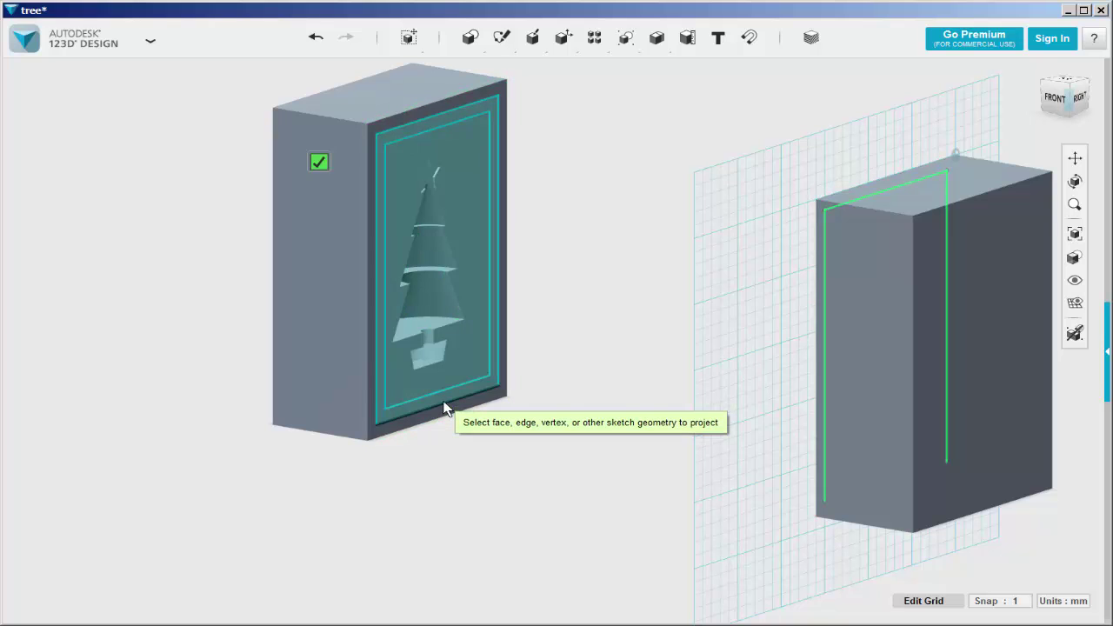
pyautogui.moveTo(539, 462); pyautogui.dragTo(461, 450, button='right')
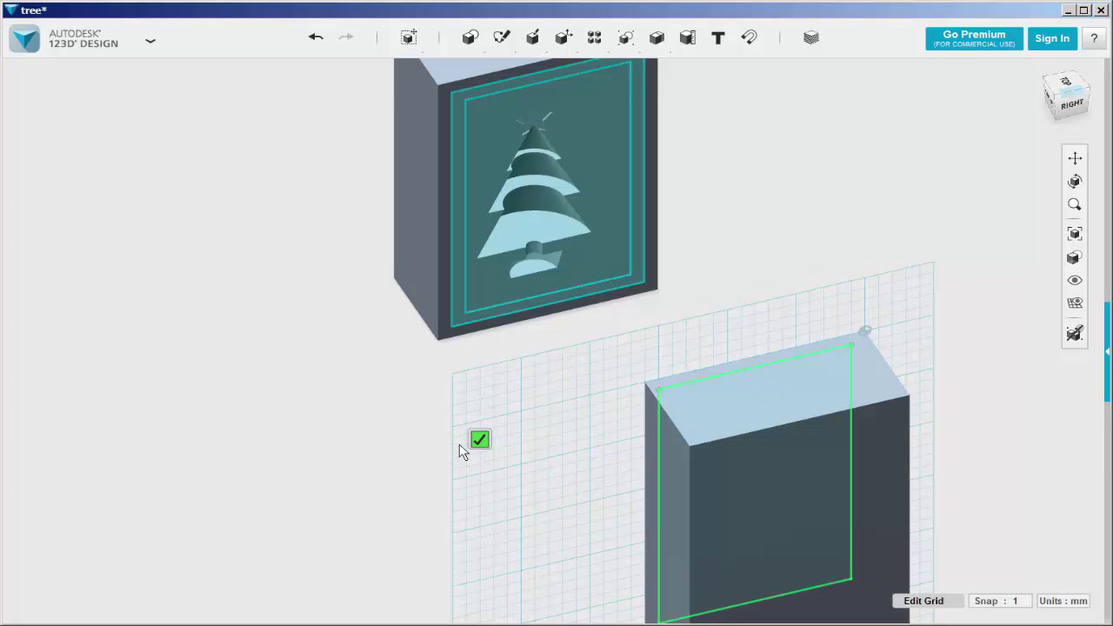
pyautogui.click(479, 442)
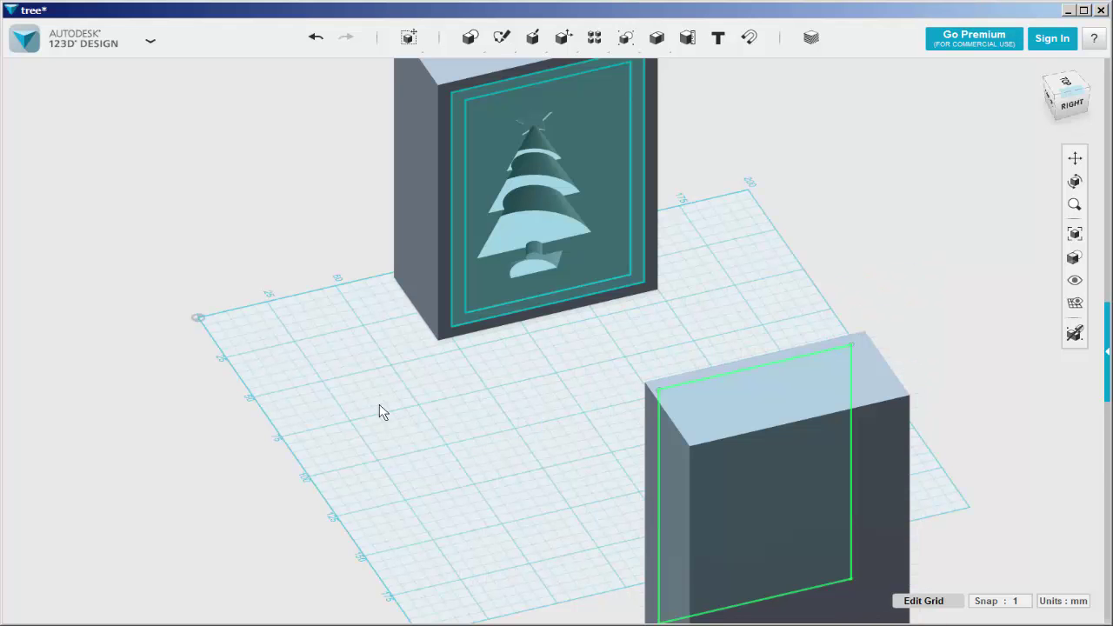
# Project the tree face's top edge as well and exit sketch mode.
pyautogui.moveTo(395, 418); pyautogui.dragTo(412, 399, button='right')
pyautogui.moveTo(502, 36)
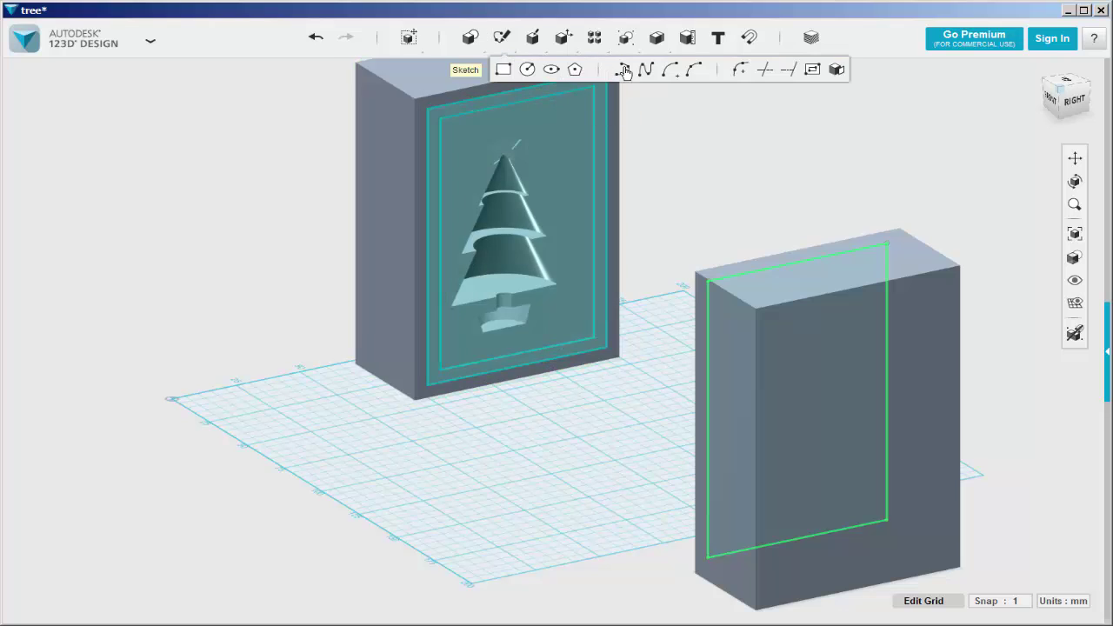
pyautogui.moveTo(678, 417); pyautogui.dragTo(756, 443, button='right')
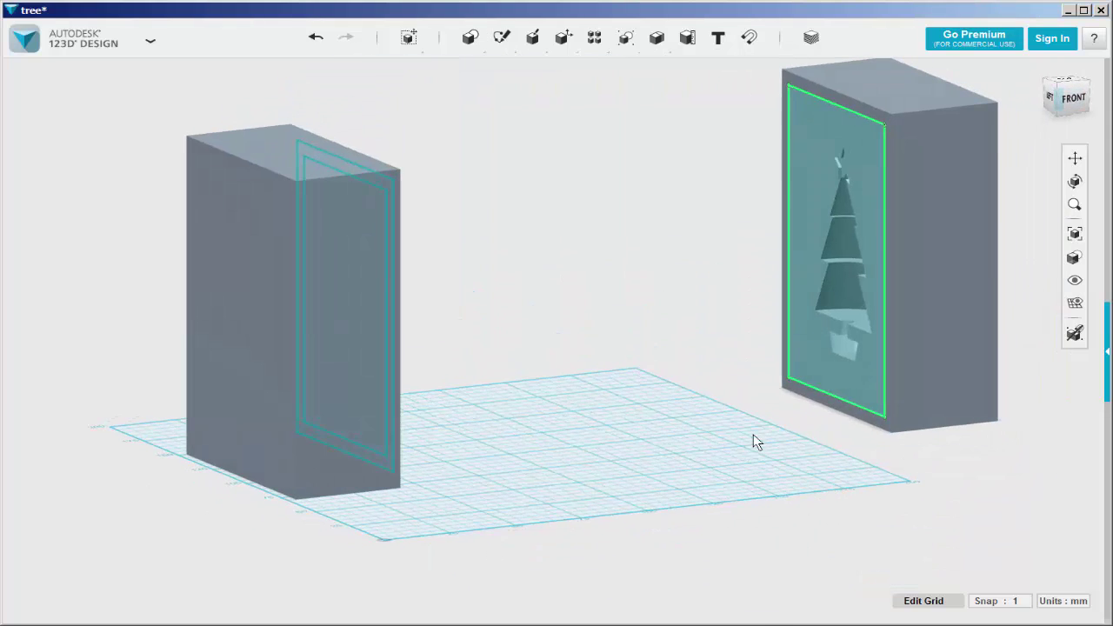
pyautogui.moveTo(864, 199)
pyautogui.mouseDown(button='right')
pyautogui.moveTo(606, 300)
pyautogui.moveTo(543, 174)
pyautogui.mouseUp(button='right')
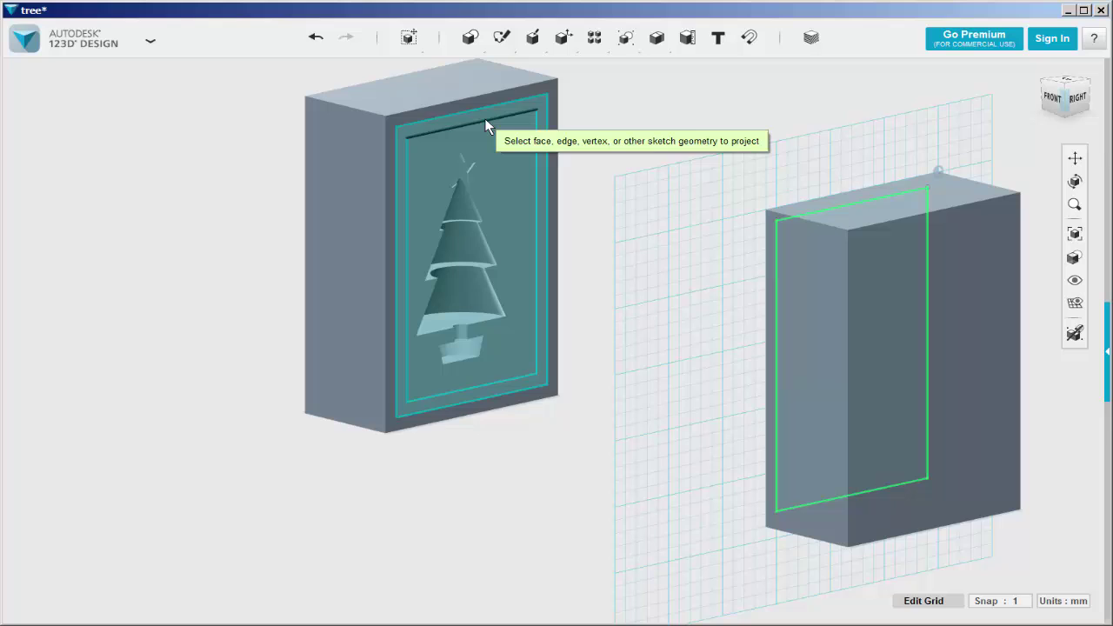
pyautogui.click(489, 124)
pyautogui.click(419, 198)
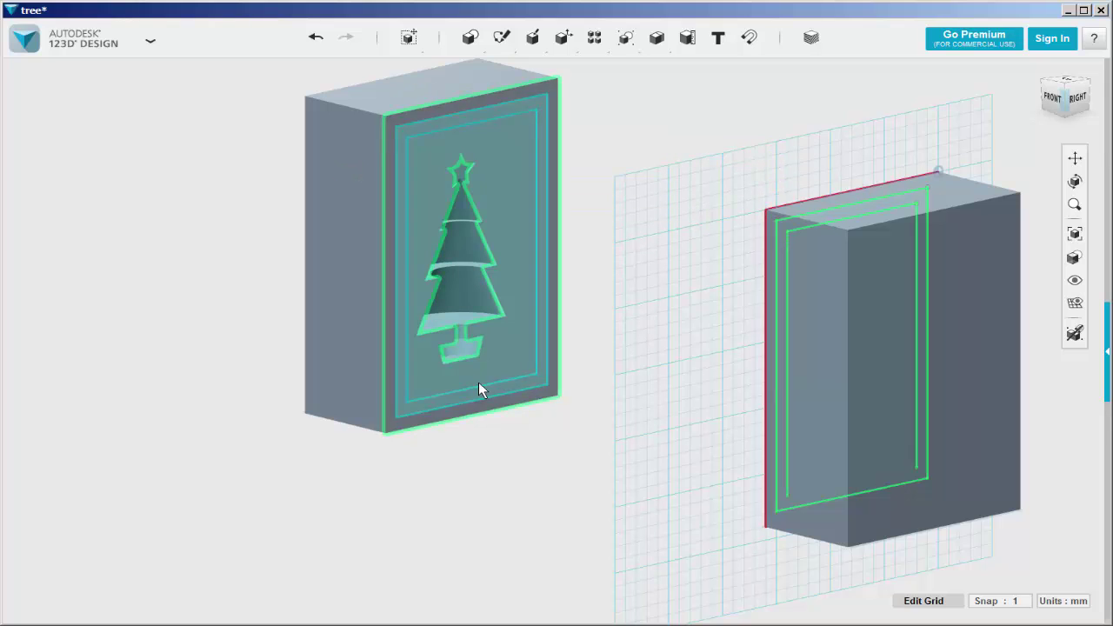
pyautogui.click(416, 360)
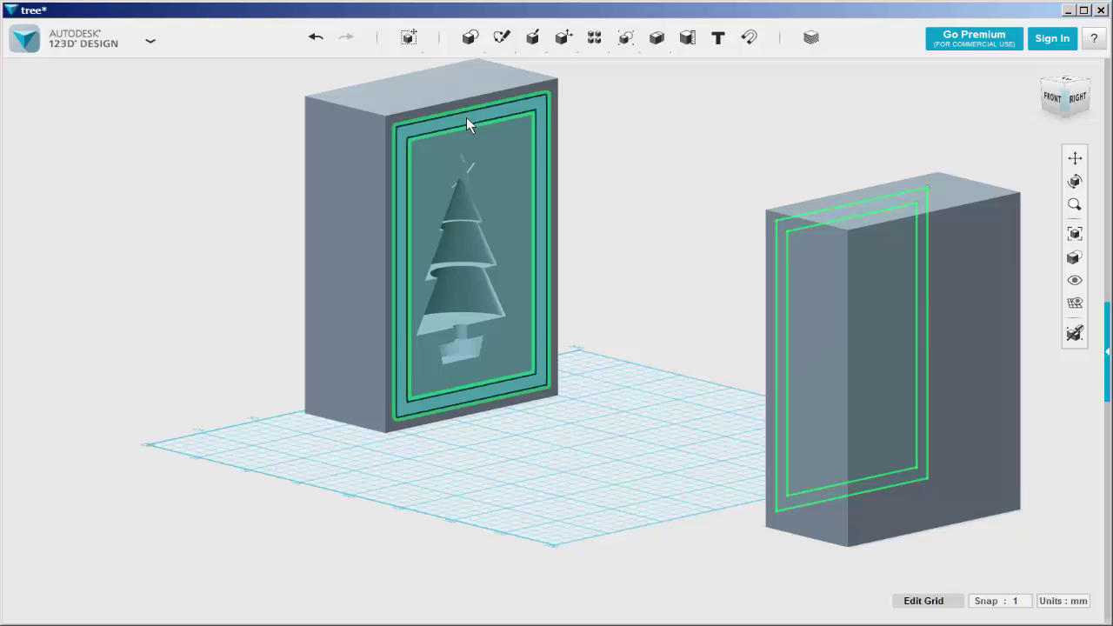
# Extrude the frame ring profile out 10 mm into a raised rim.
pyautogui.click(467, 119)
pyautogui.moveTo(495, 173)
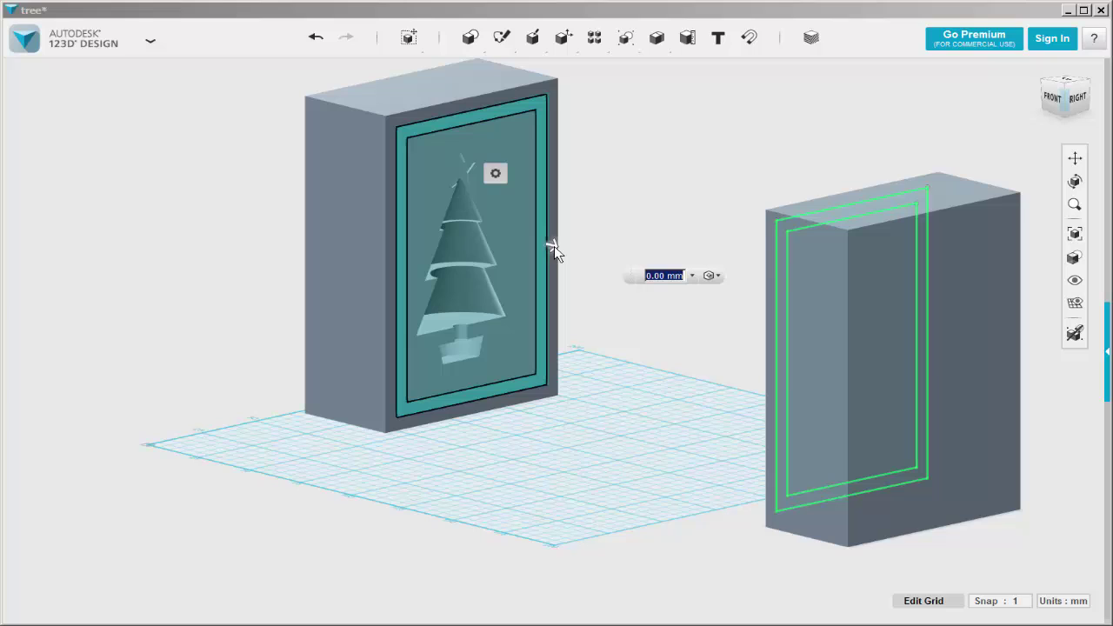
pyautogui.moveTo(553, 246); pyautogui.dragTo(577, 259)
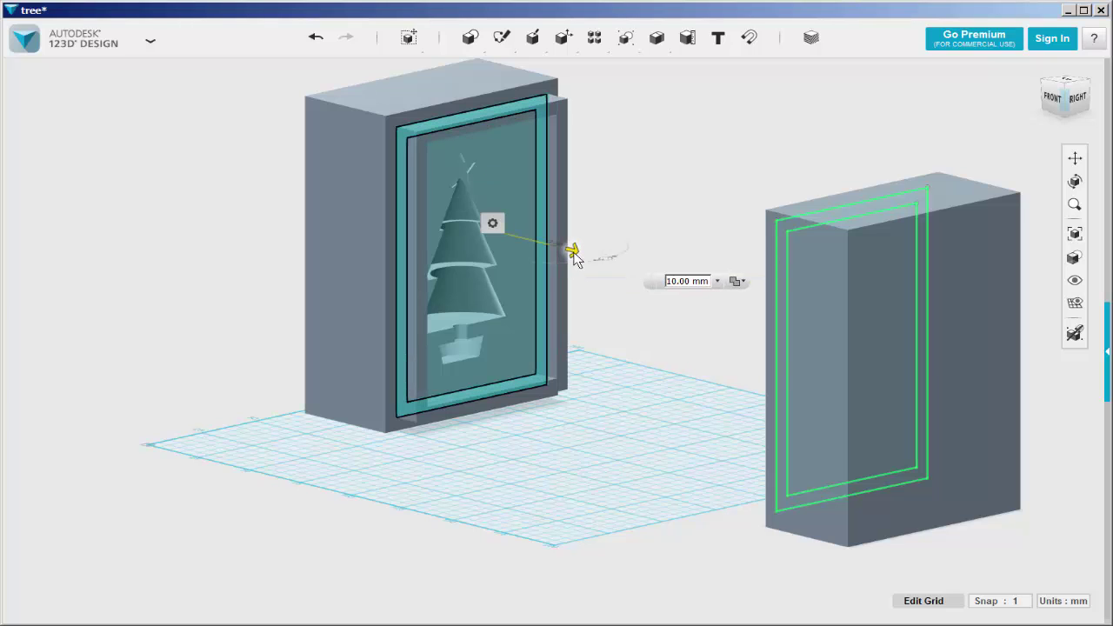
pyautogui.click(631, 188)
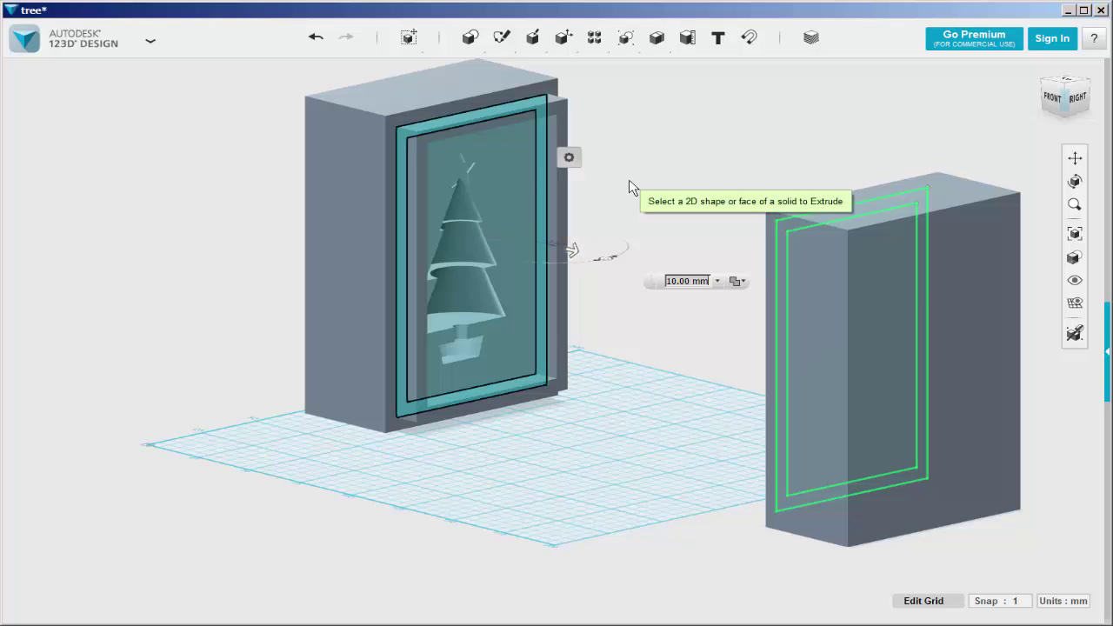
# Extrude the other tree face's frame ring -8 mm as a cut to form the recess.
pyautogui.moveTo(632, 293); pyautogui.dragTo(715, 285, button='right')
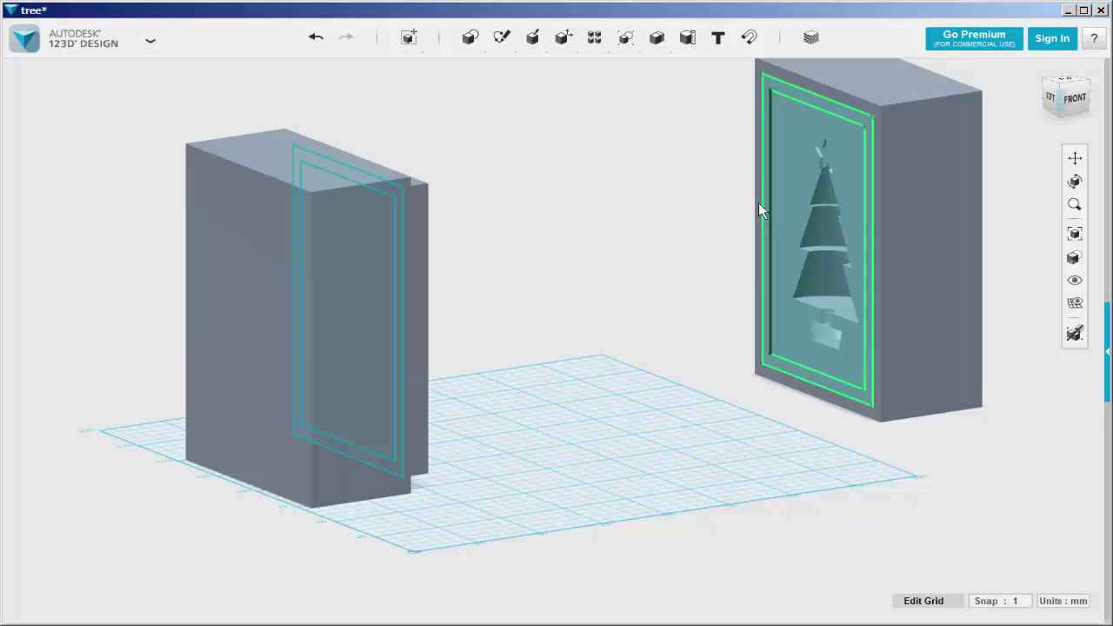
pyautogui.scroll(4, 759, 203)
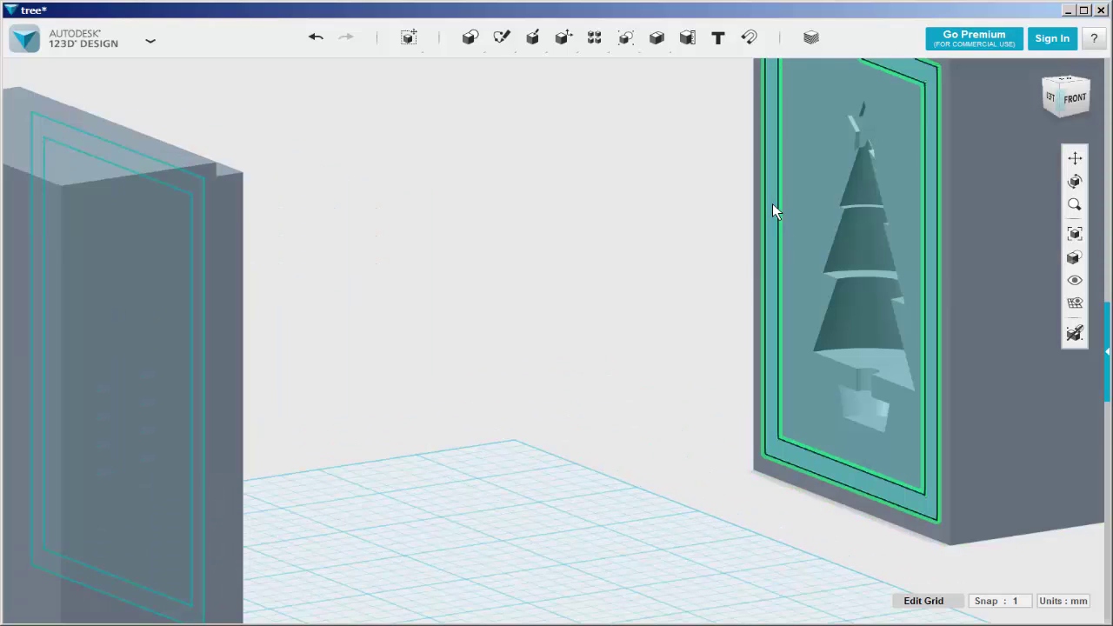
pyautogui.click(773, 206)
pyautogui.moveTo(800, 265)
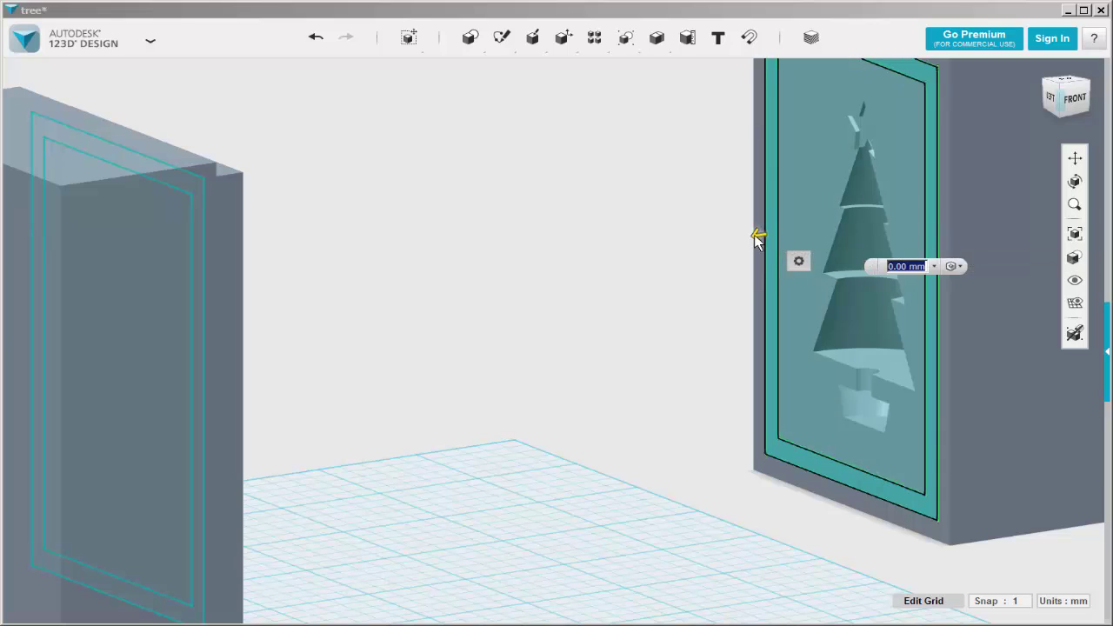
pyautogui.moveTo(757, 235); pyautogui.dragTo(793, 231)
pyautogui.click(634, 291)
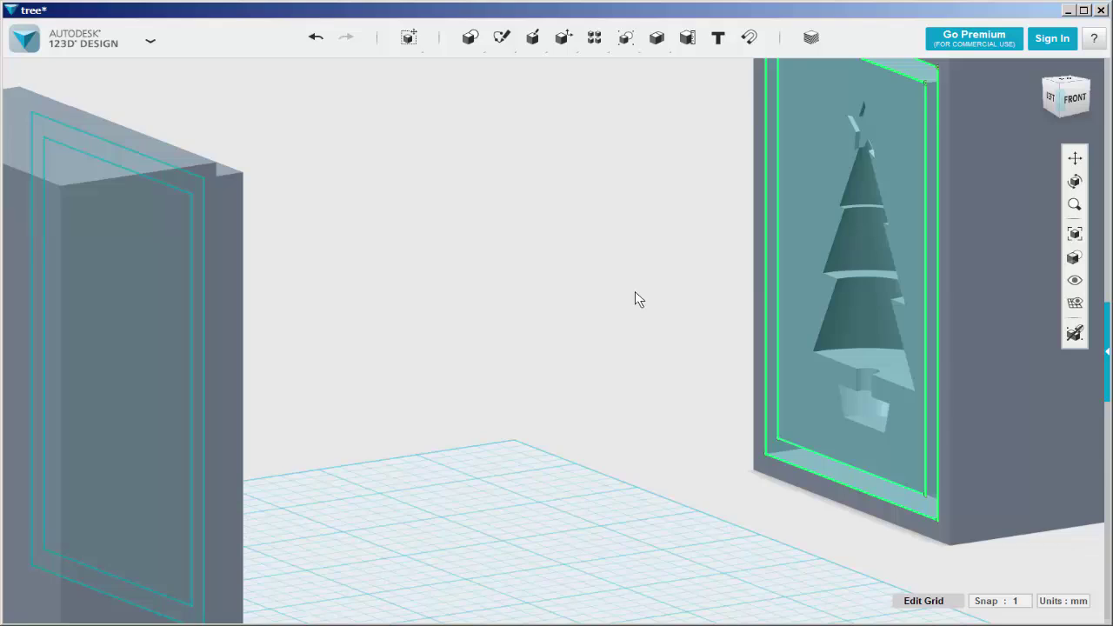
pyautogui.scroll(-5, 562, 274)
# Hide all sketches, then slide the right tree-cavity block left beside the rimmed block.
pyautogui.moveTo(1075, 280)
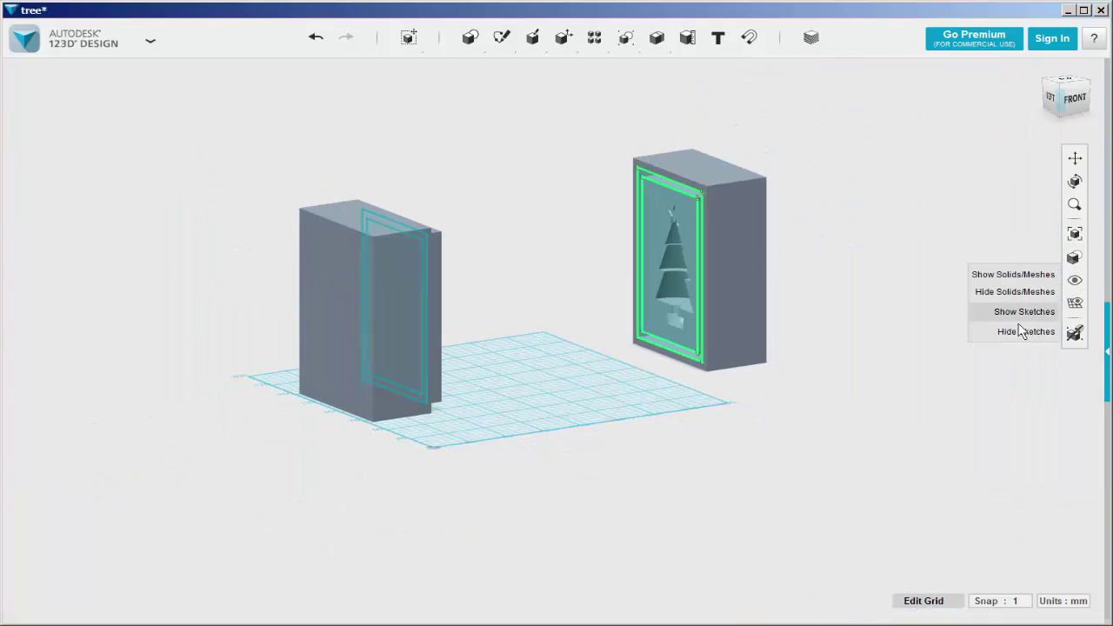
pyautogui.click(1023, 333)
pyautogui.moveTo(1006, 338)
pyautogui.mouseDown(button='right')
pyautogui.moveTo(850, 351)
pyautogui.moveTo(842, 340)
pyautogui.mouseUp(button='right')
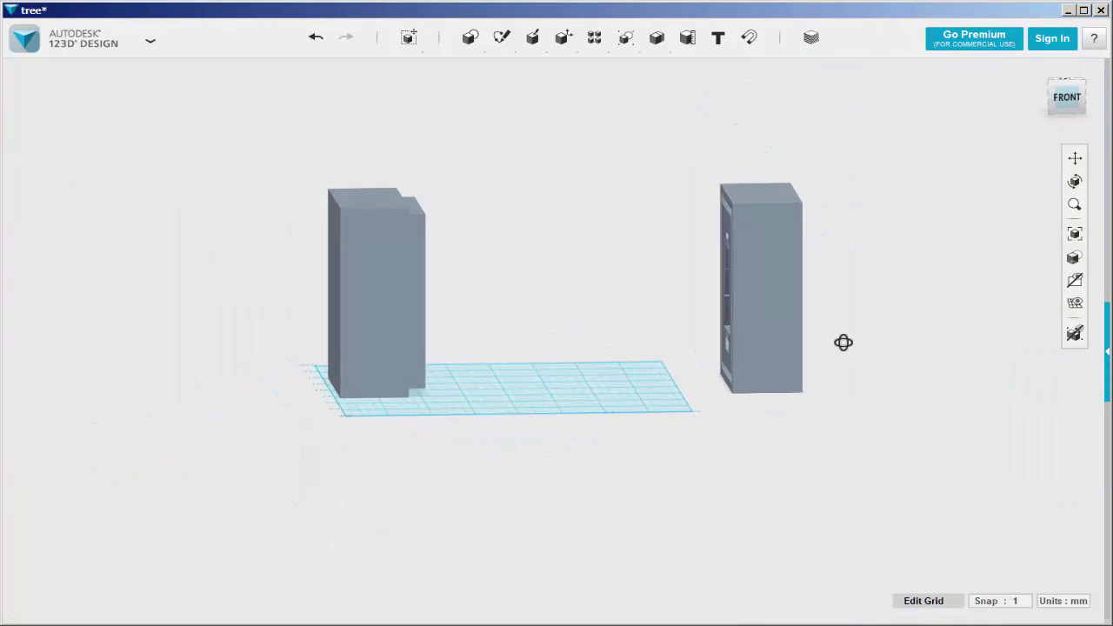
pyautogui.click(766, 299)
pyautogui.click(448, 598)
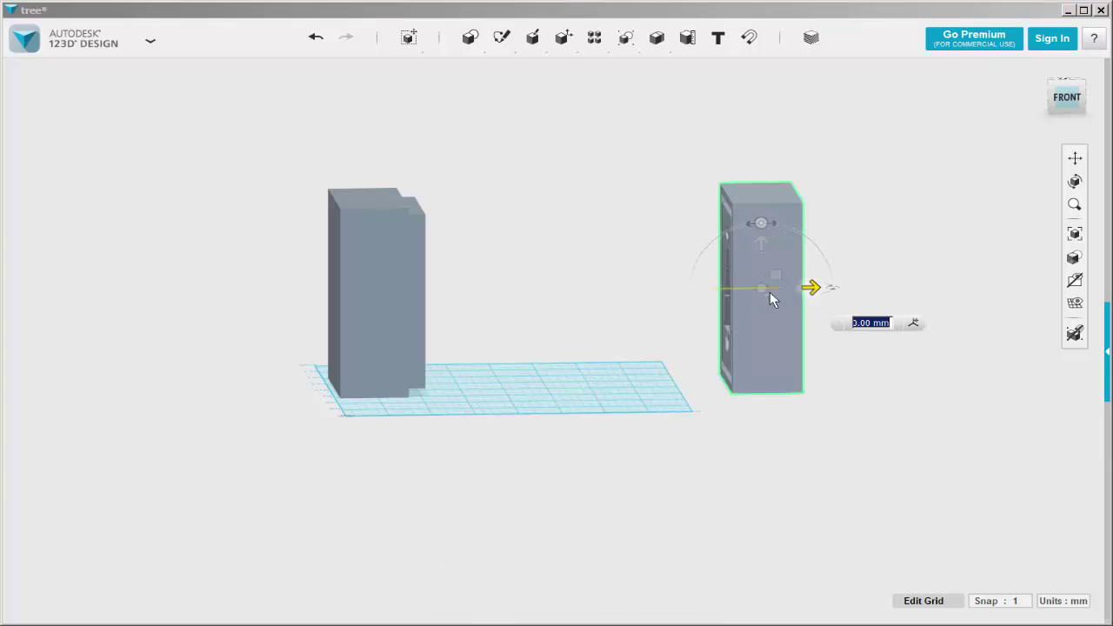
pyautogui.moveTo(769, 298); pyautogui.dragTo(610, 300)
pyautogui.moveTo(611, 300); pyautogui.dragTo(155, 312, button='right')
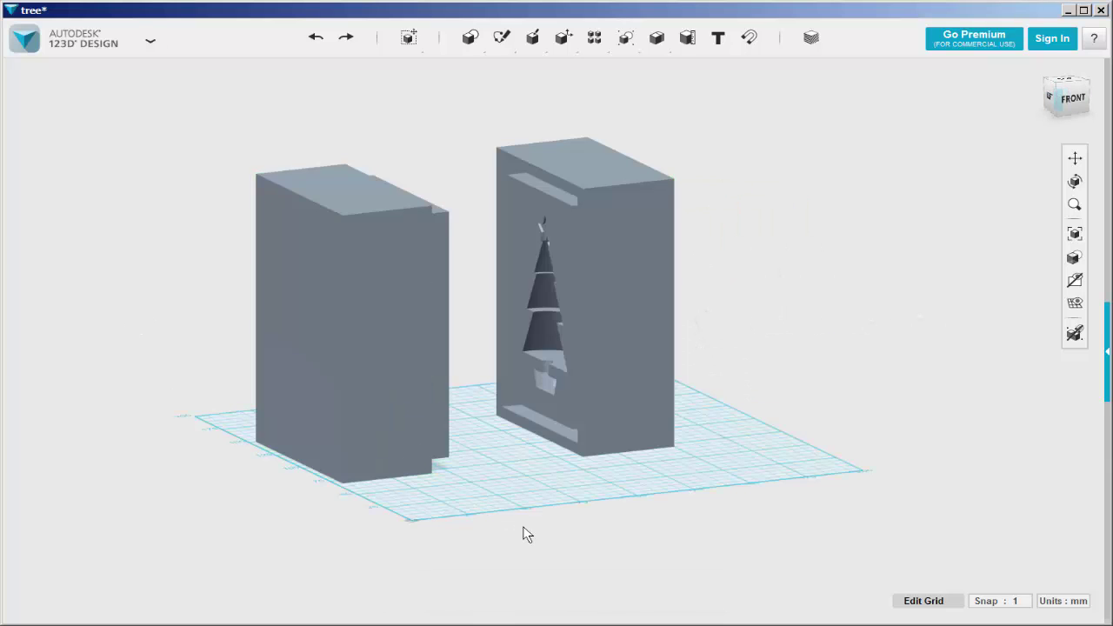
pyautogui.moveTo(526, 533)
pyautogui.mouseDown(button='right')
pyautogui.moveTo(449, 527)
pyautogui.moveTo(542, 529)
pyautogui.mouseUp(button='right')
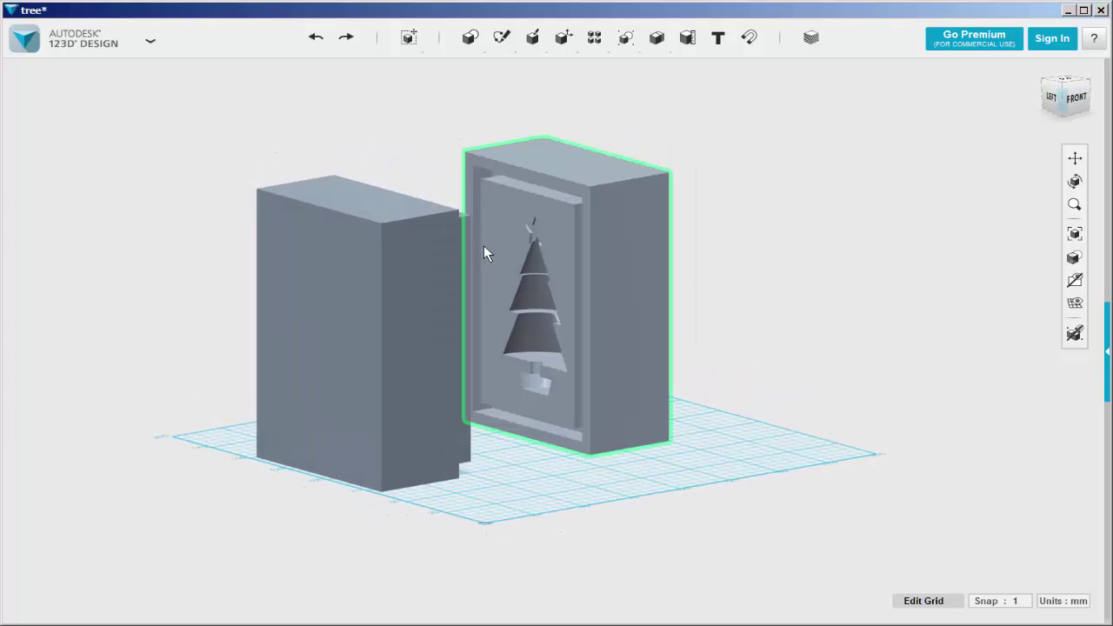
# Zoom in and select the thin top plate face and the side post face of the frame.
pyautogui.scroll(5, 514, 179)
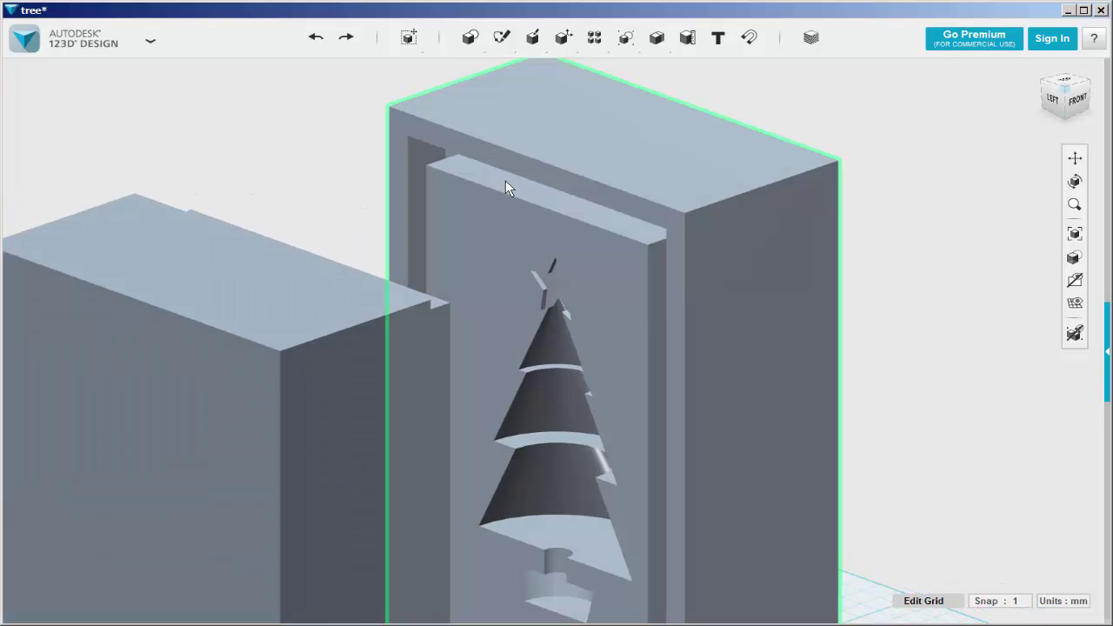
pyautogui.click(519, 188)
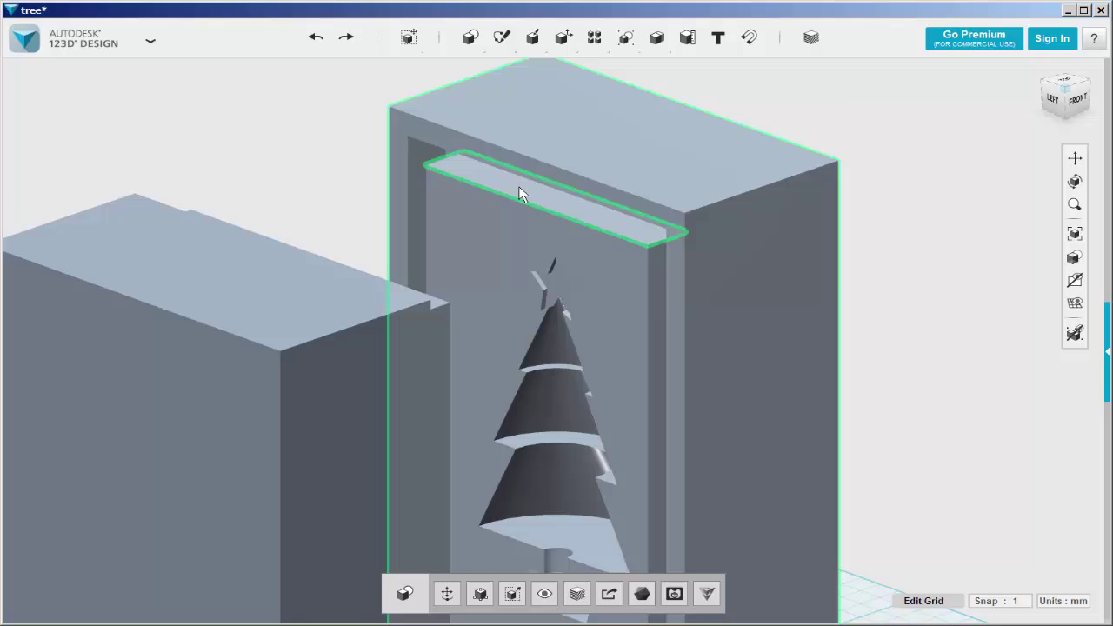
pyautogui.click(519, 188)
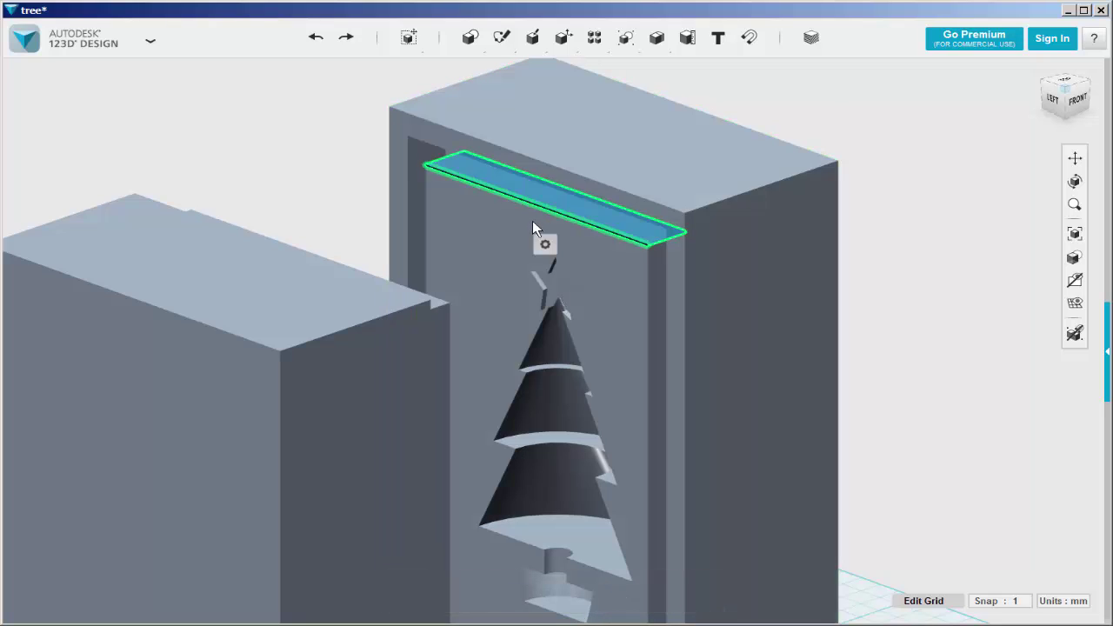
pyautogui.keyDown('shift'); pyautogui.click(671, 267); pyautogui.keyUp('shift')
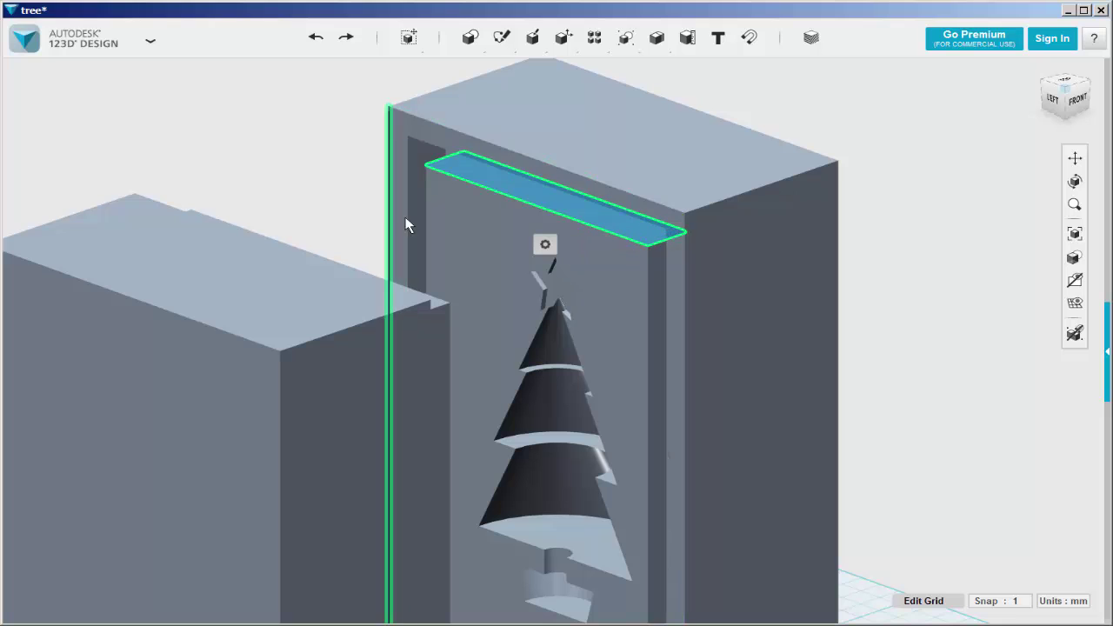
pyautogui.moveTo(495, 368); pyautogui.dragTo(482, 207, button='middle')
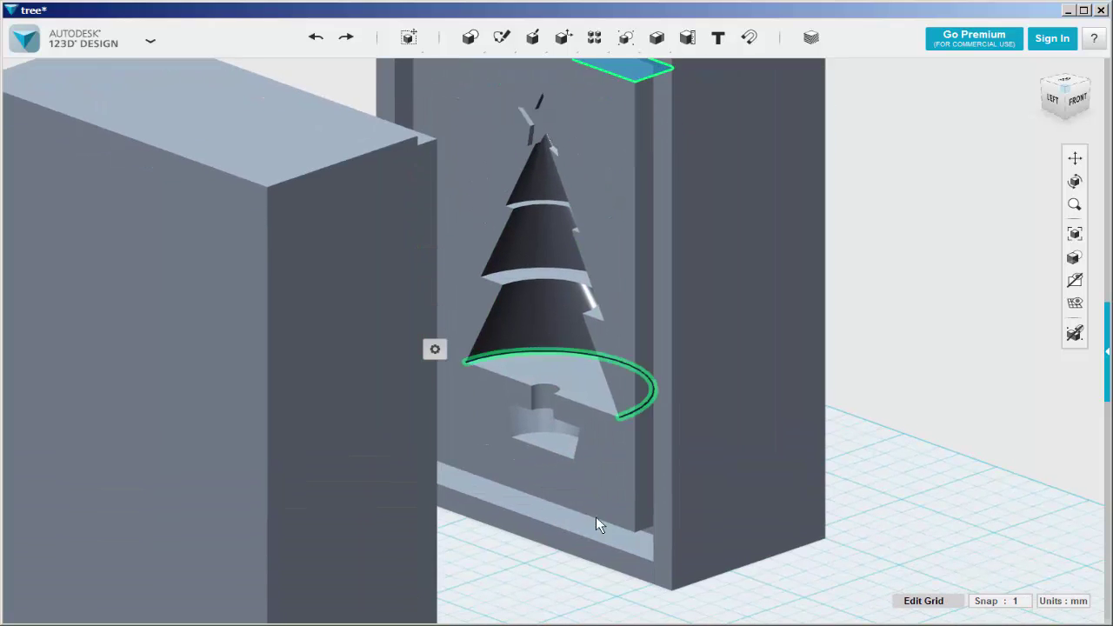
pyautogui.moveTo(551, 365); pyautogui.dragTo(571, 465, button='middle')
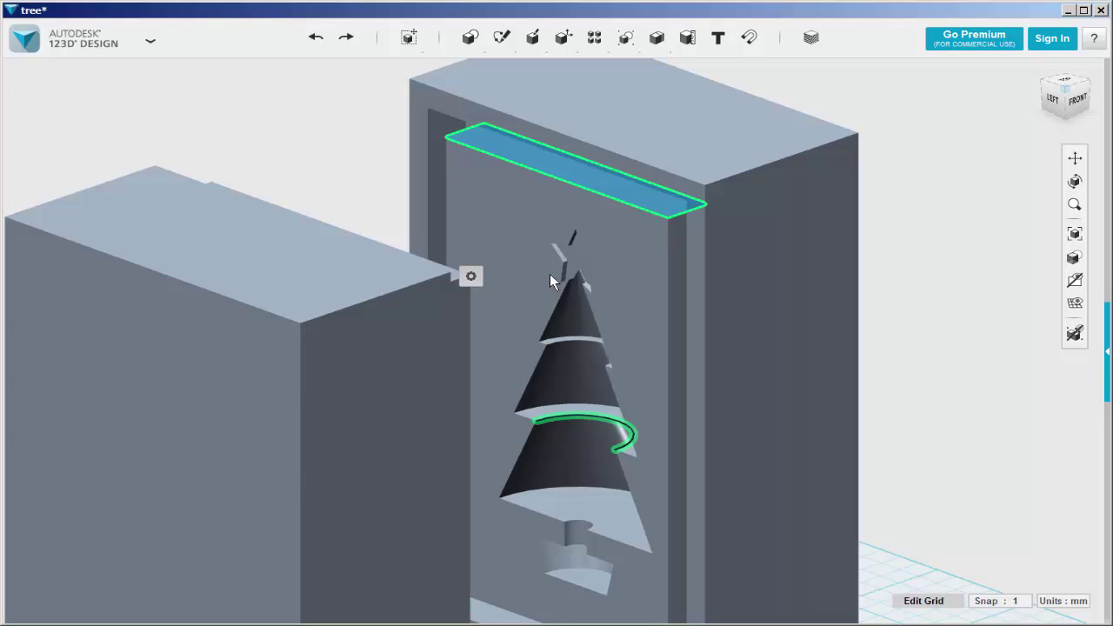